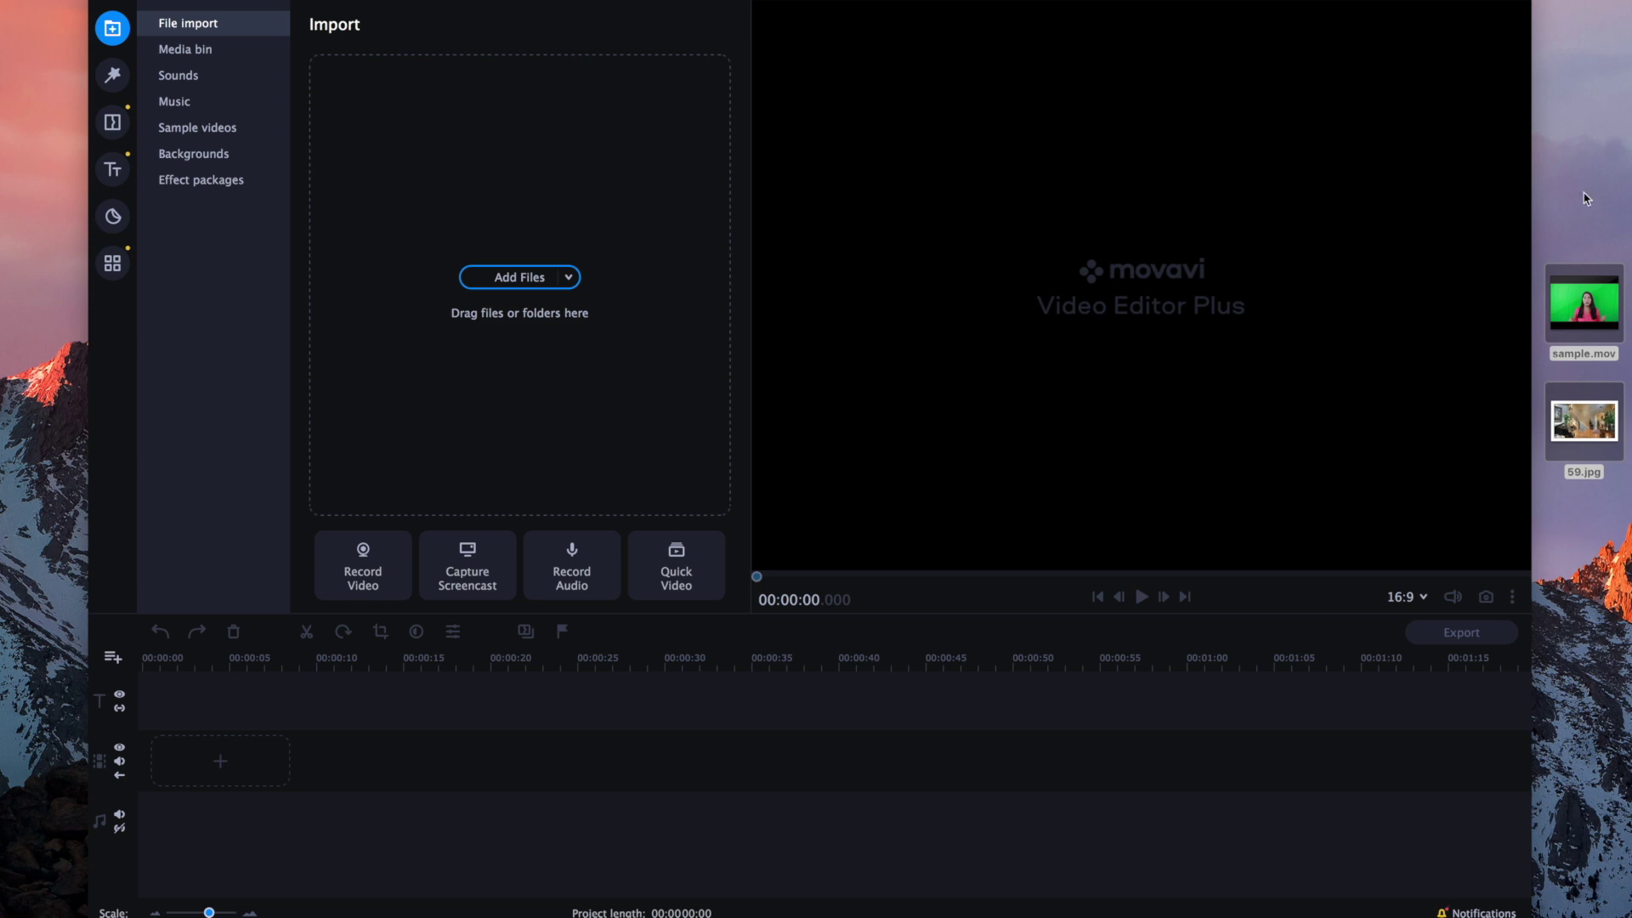
Look through the effects, transitions, titles and stickers libraries, closing the sticker tutorial, and return to file import.
key(super+Tab)
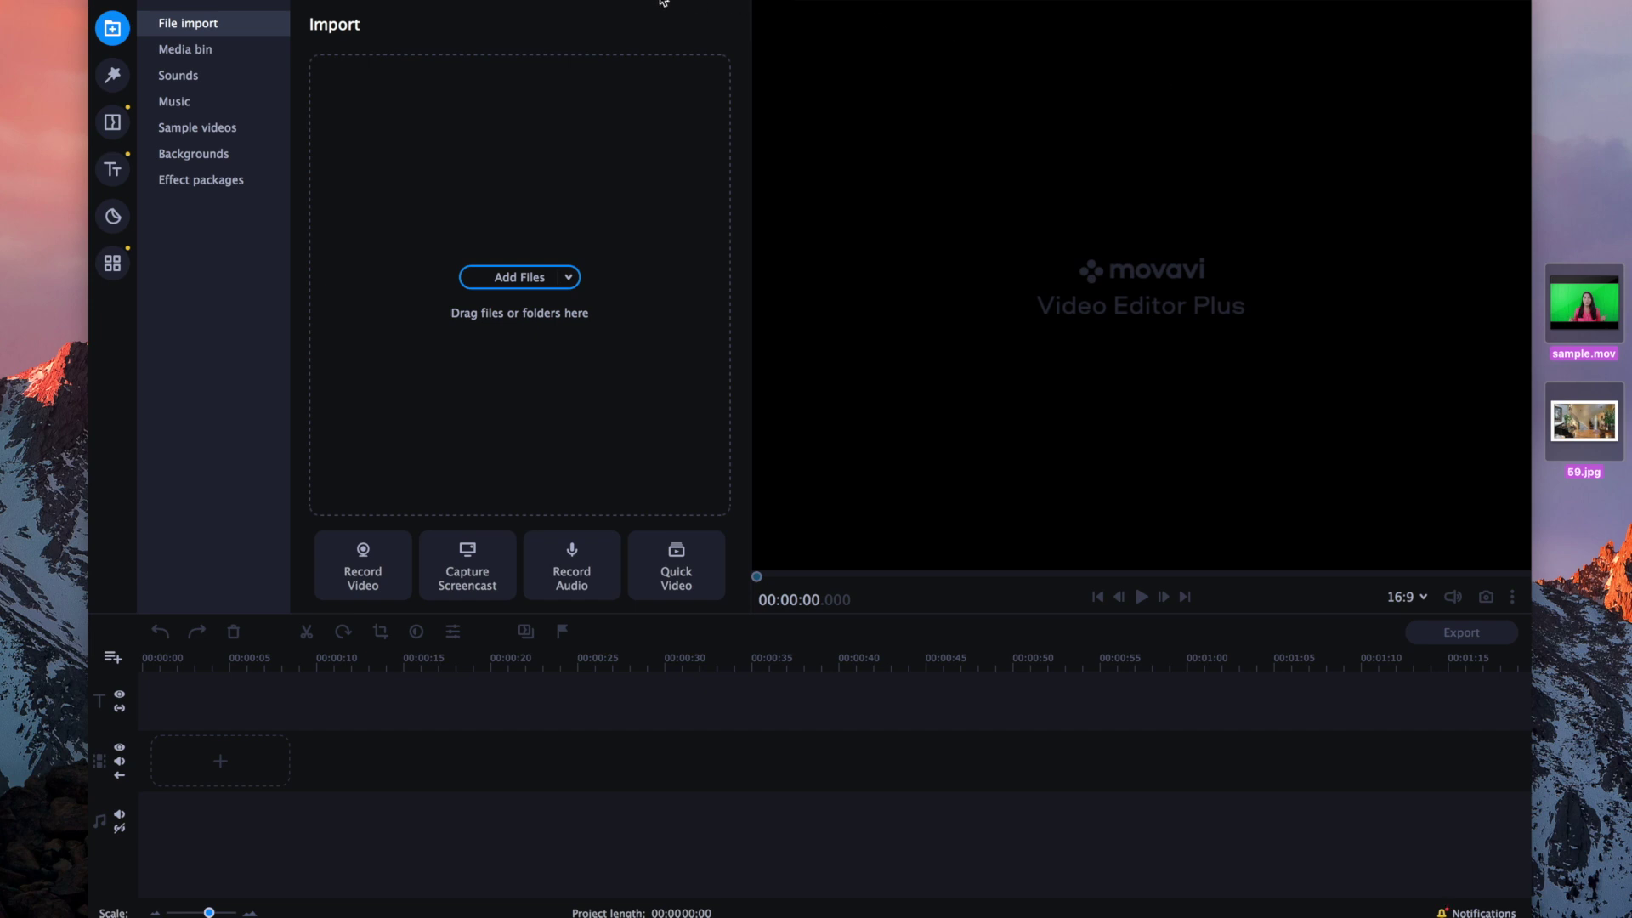
click(1562, 159)
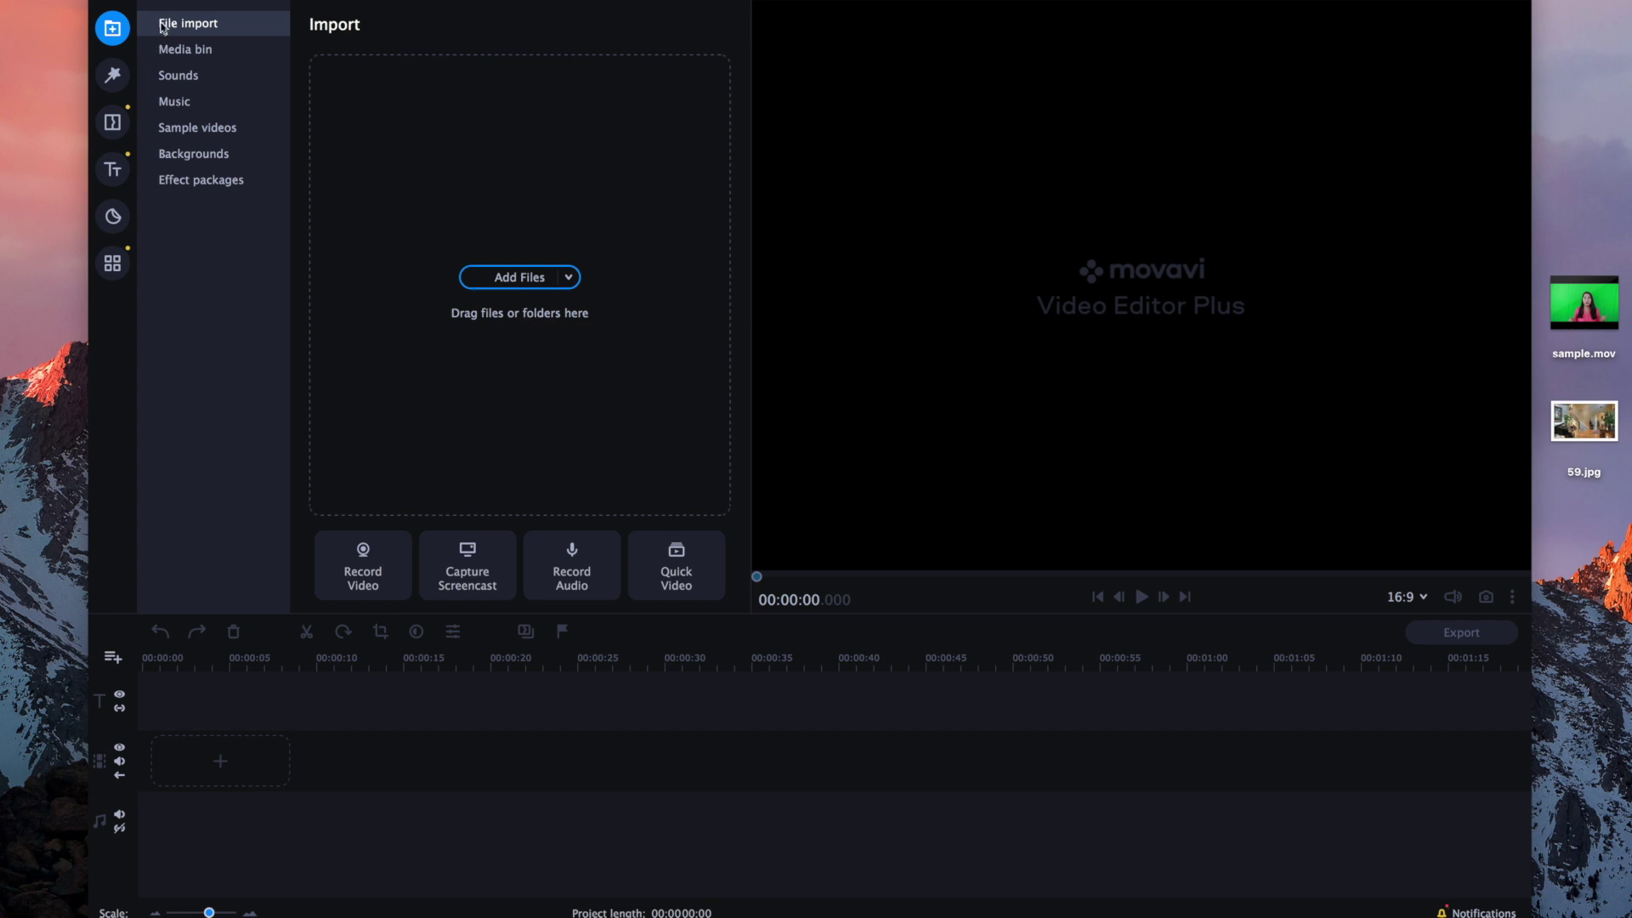
click(112, 124)
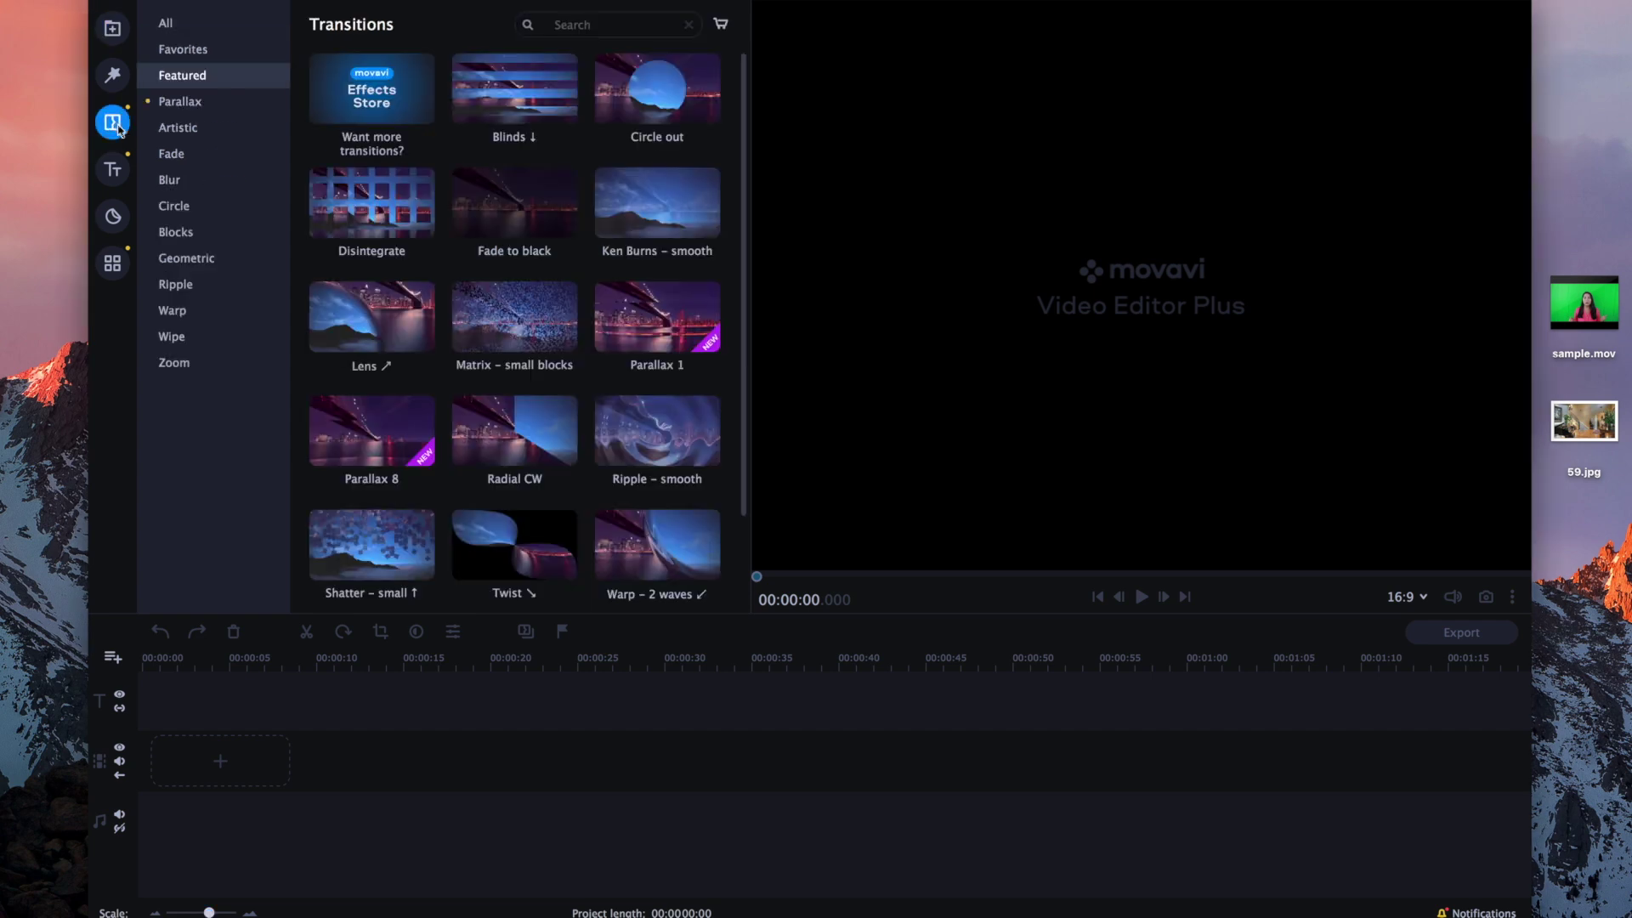
click(112, 75)
click(113, 169)
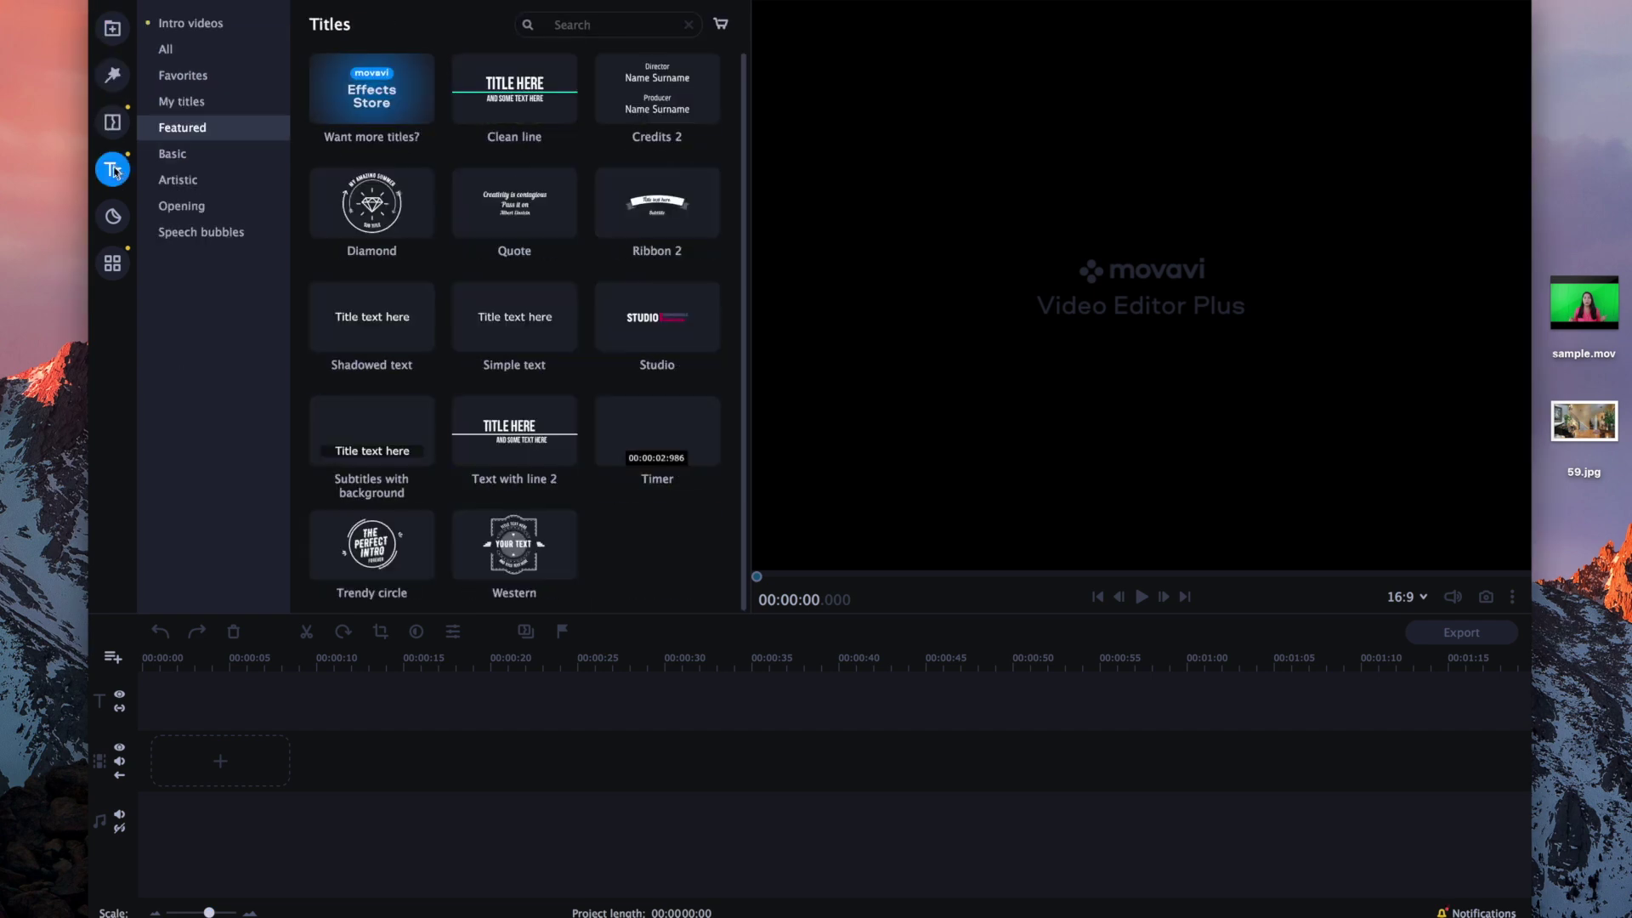
click(113, 216)
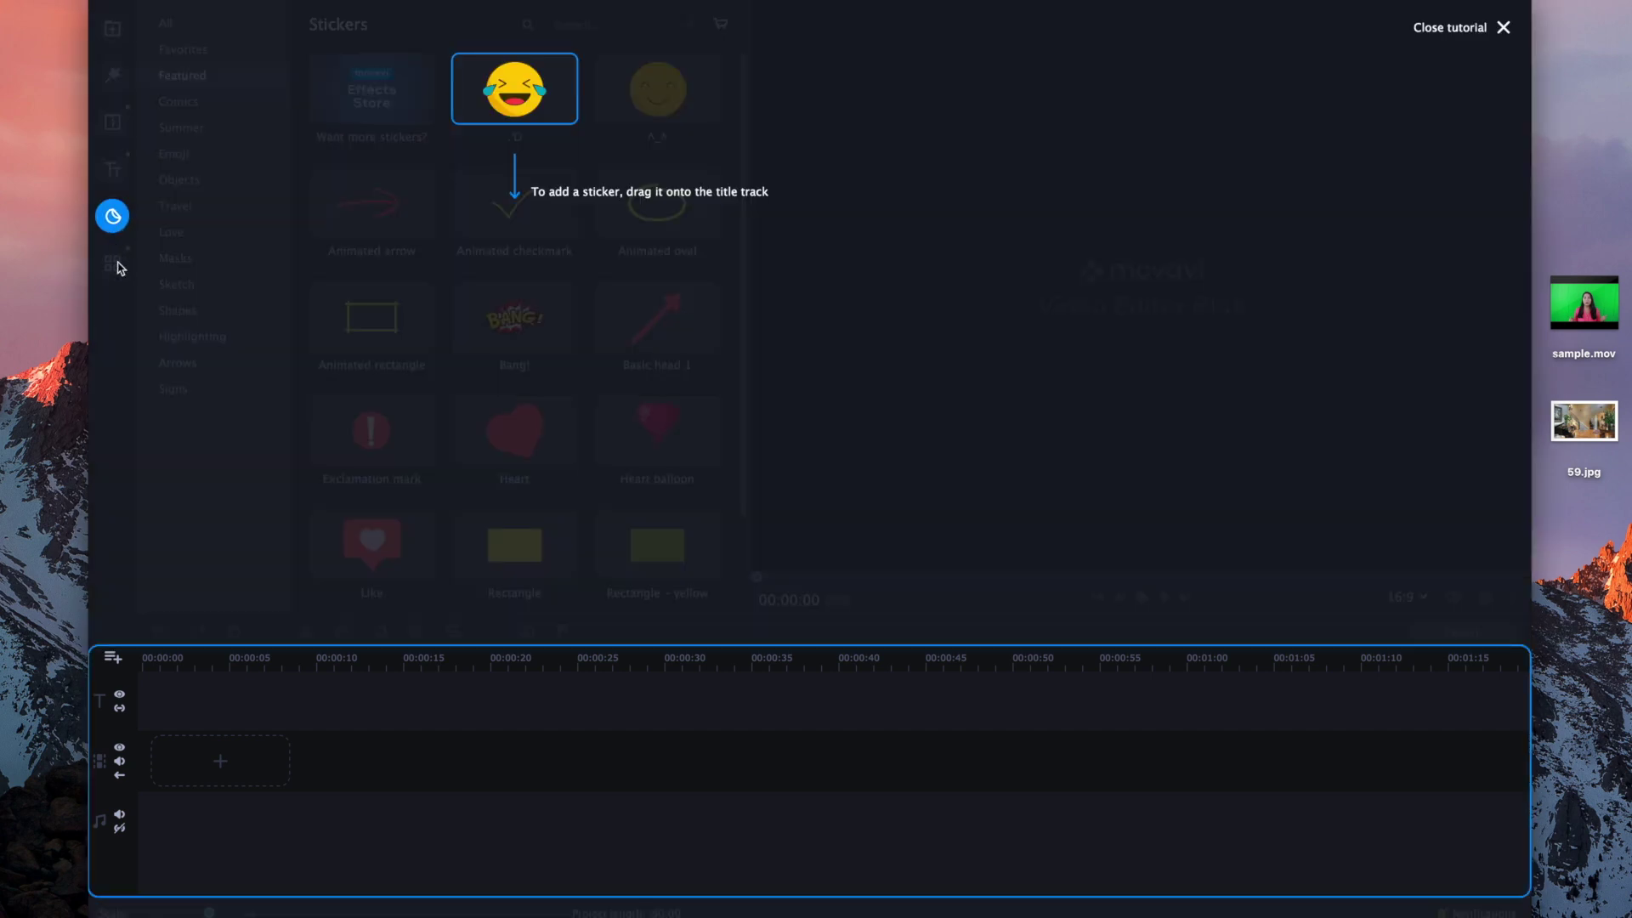
click(434, 263)
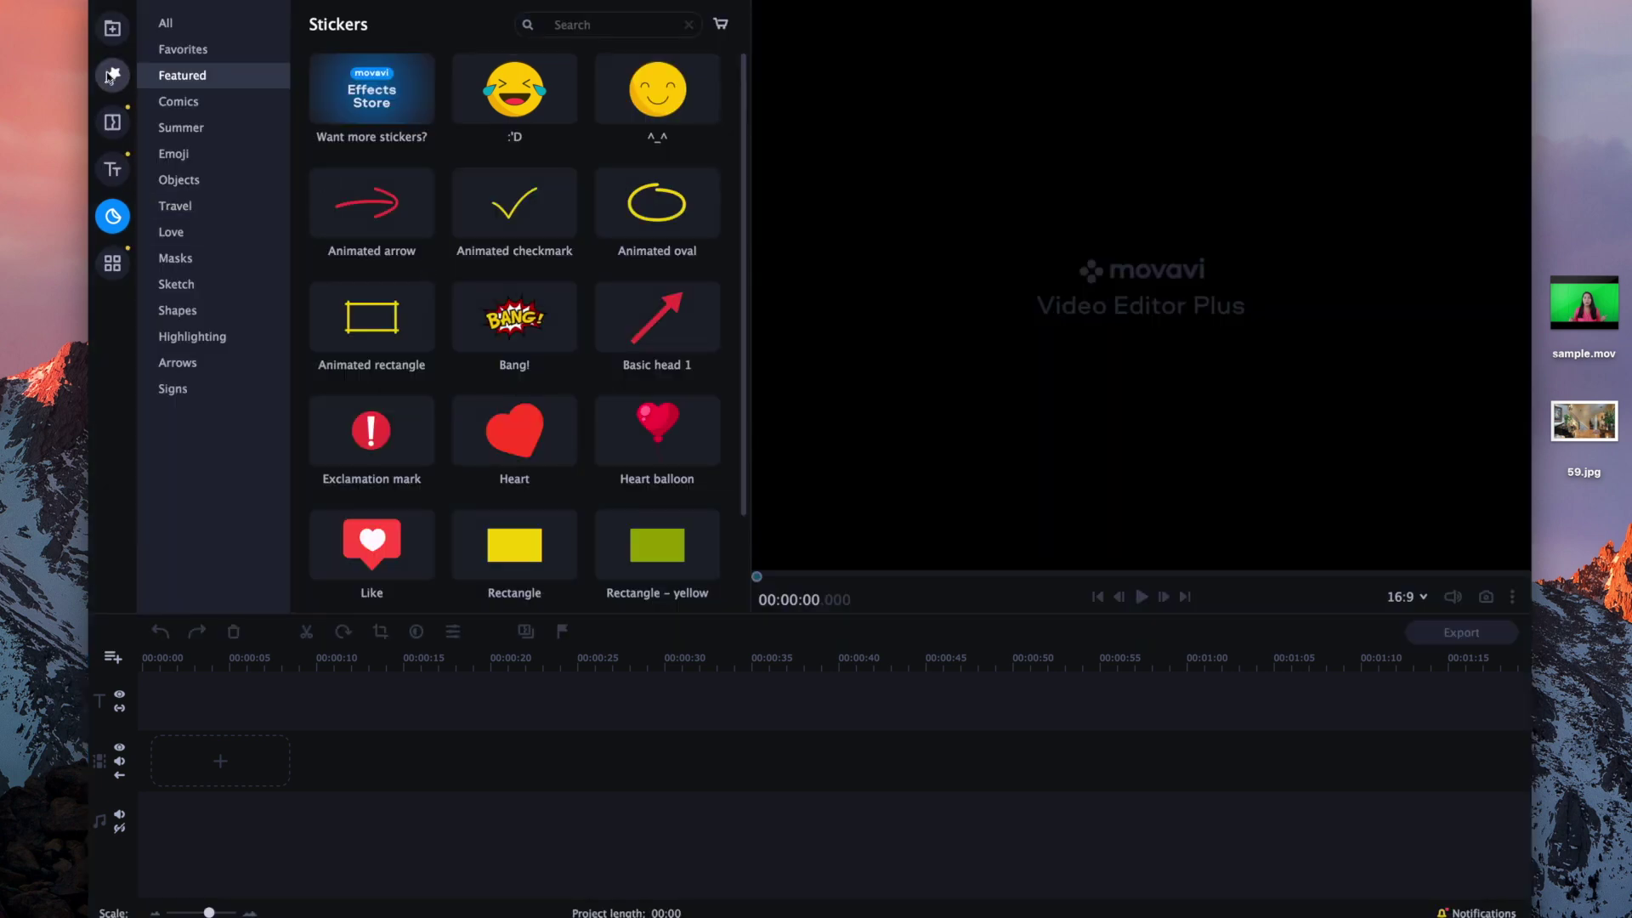
click(112, 34)
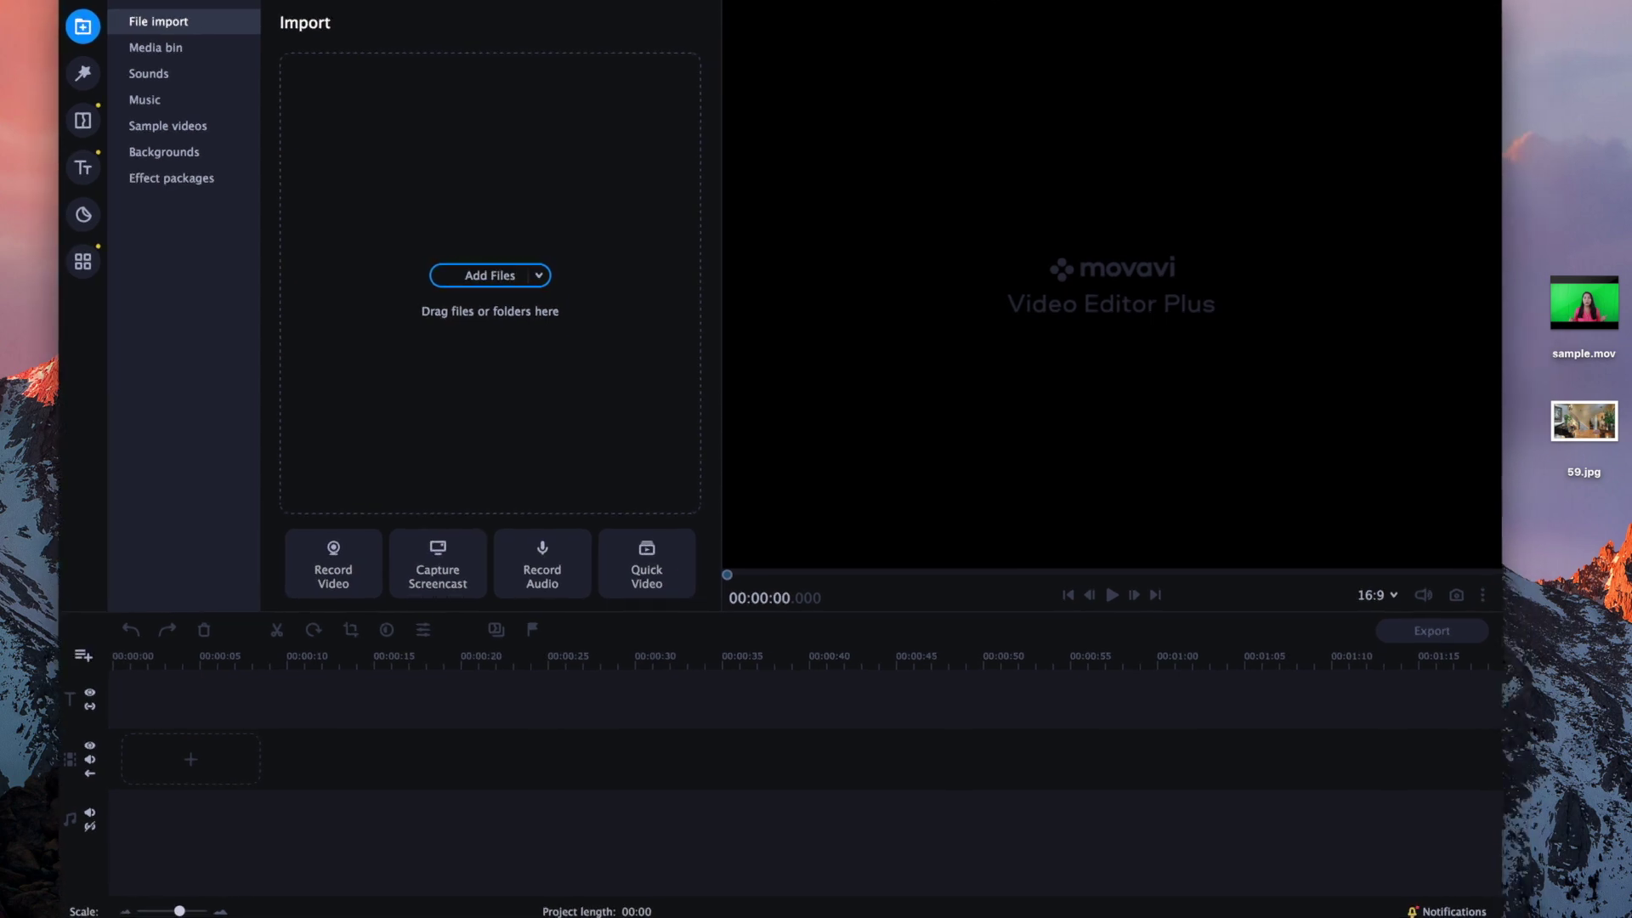
Import sample.mov and 59.jpg from the desktop into the media bin and add a second video track to the timeline.
drag(1543, 219, 1624, 525)
drag(1579, 205, 489, 367)
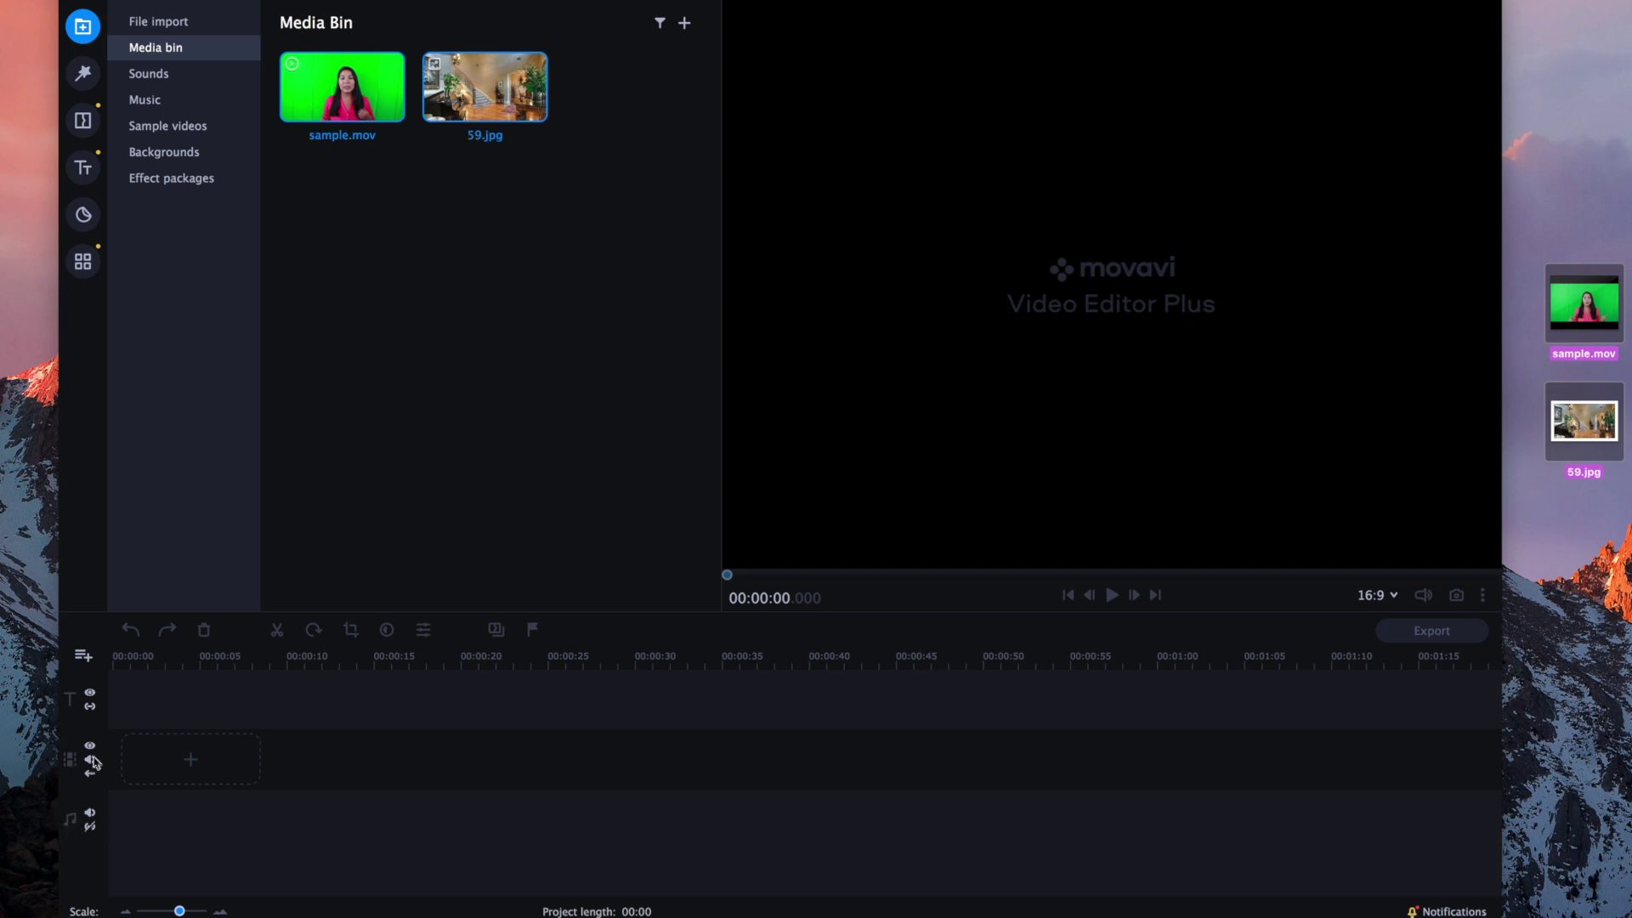
click(85, 660)
click(85, 661)
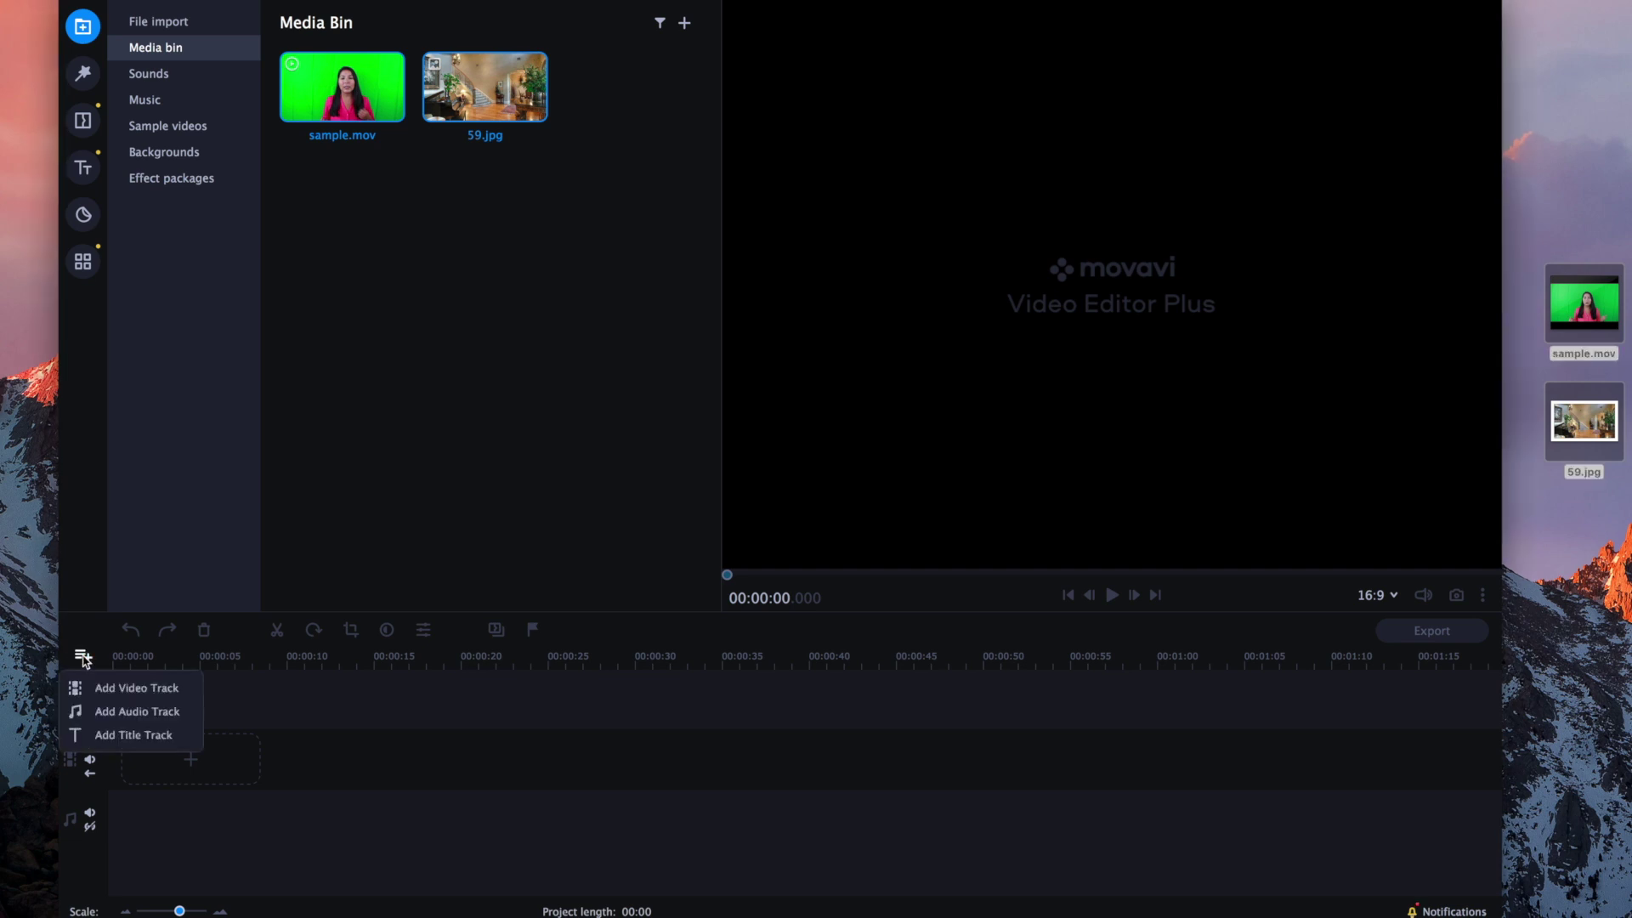
click(127, 694)
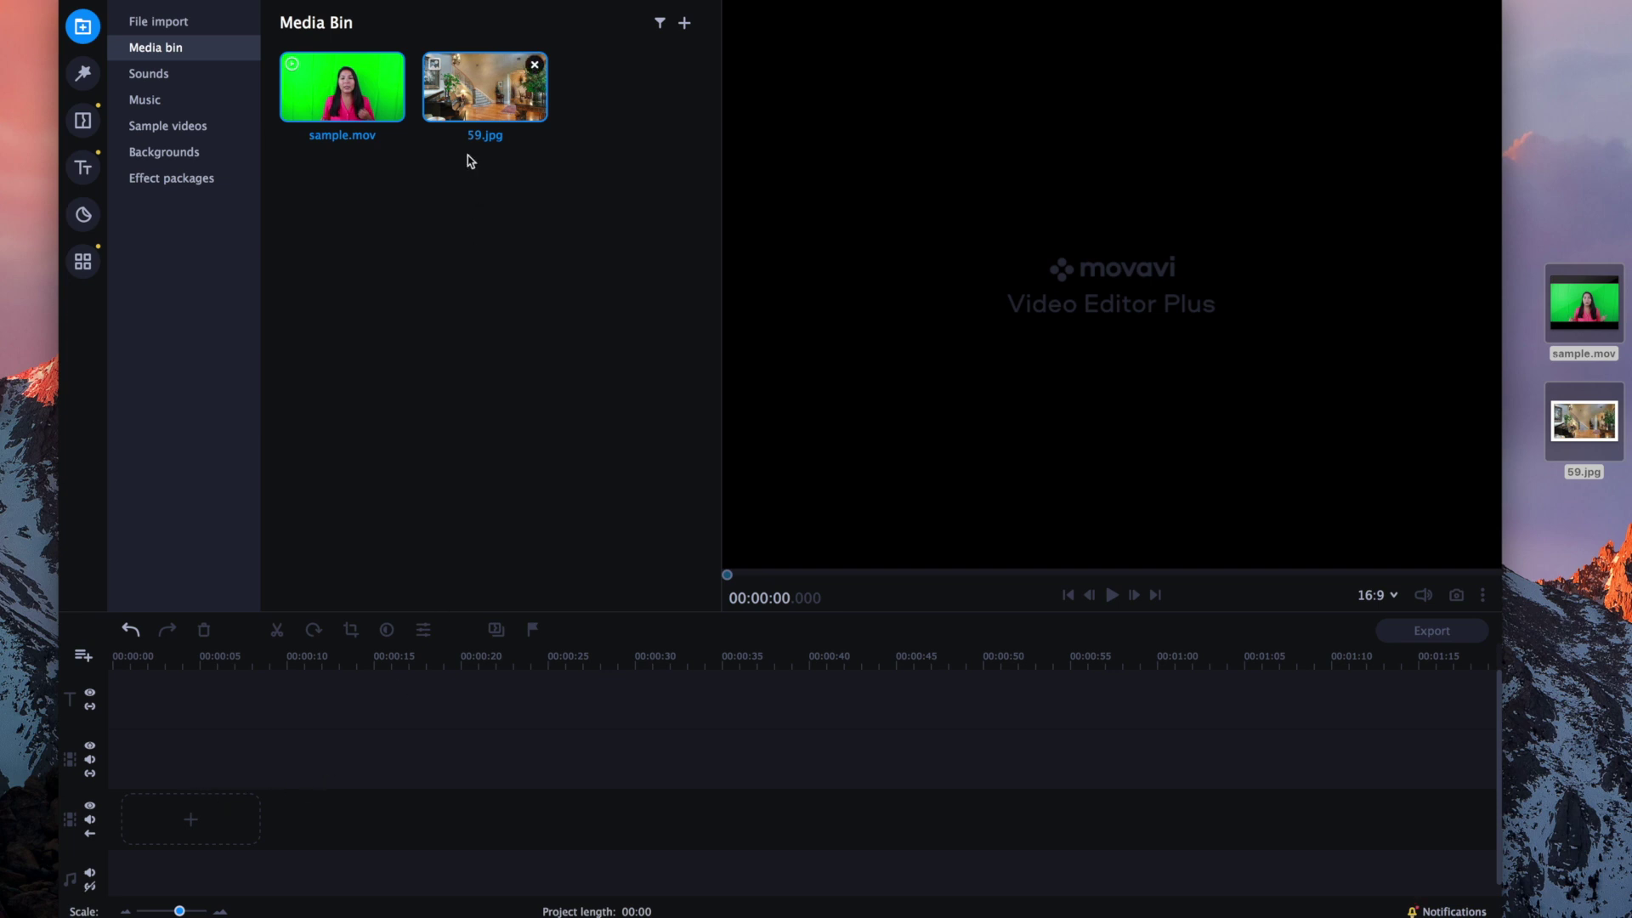
Place 59.jpg at the start of the main video track and extend the clip to about 39 seconds.
drag(500, 85, 178, 817)
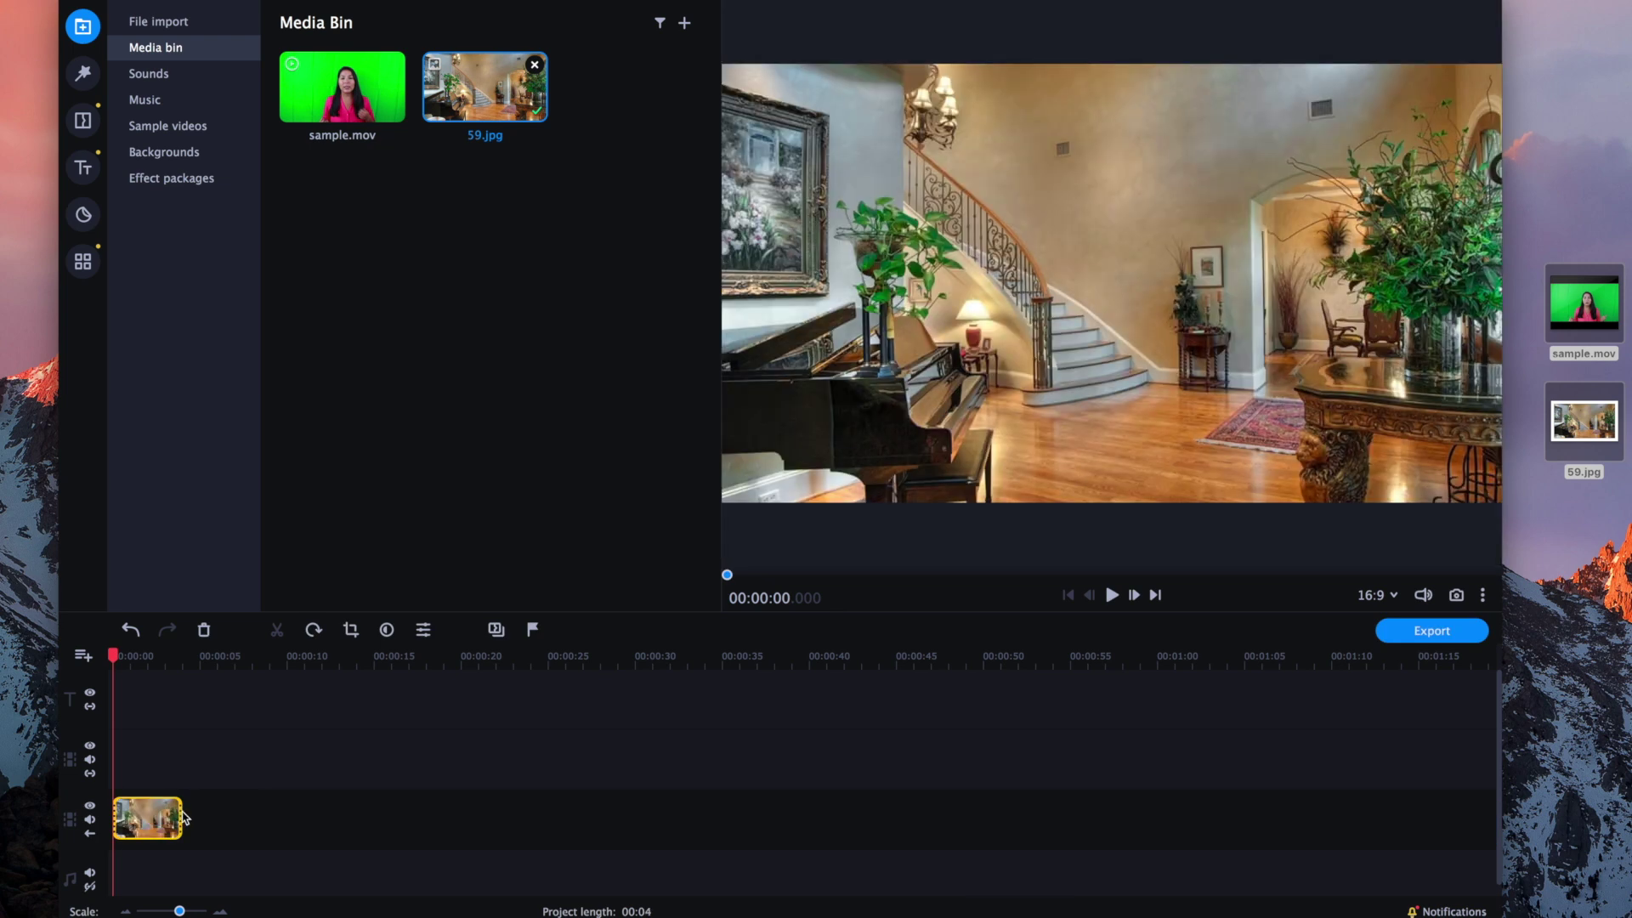
drag(183, 818, 800, 827)
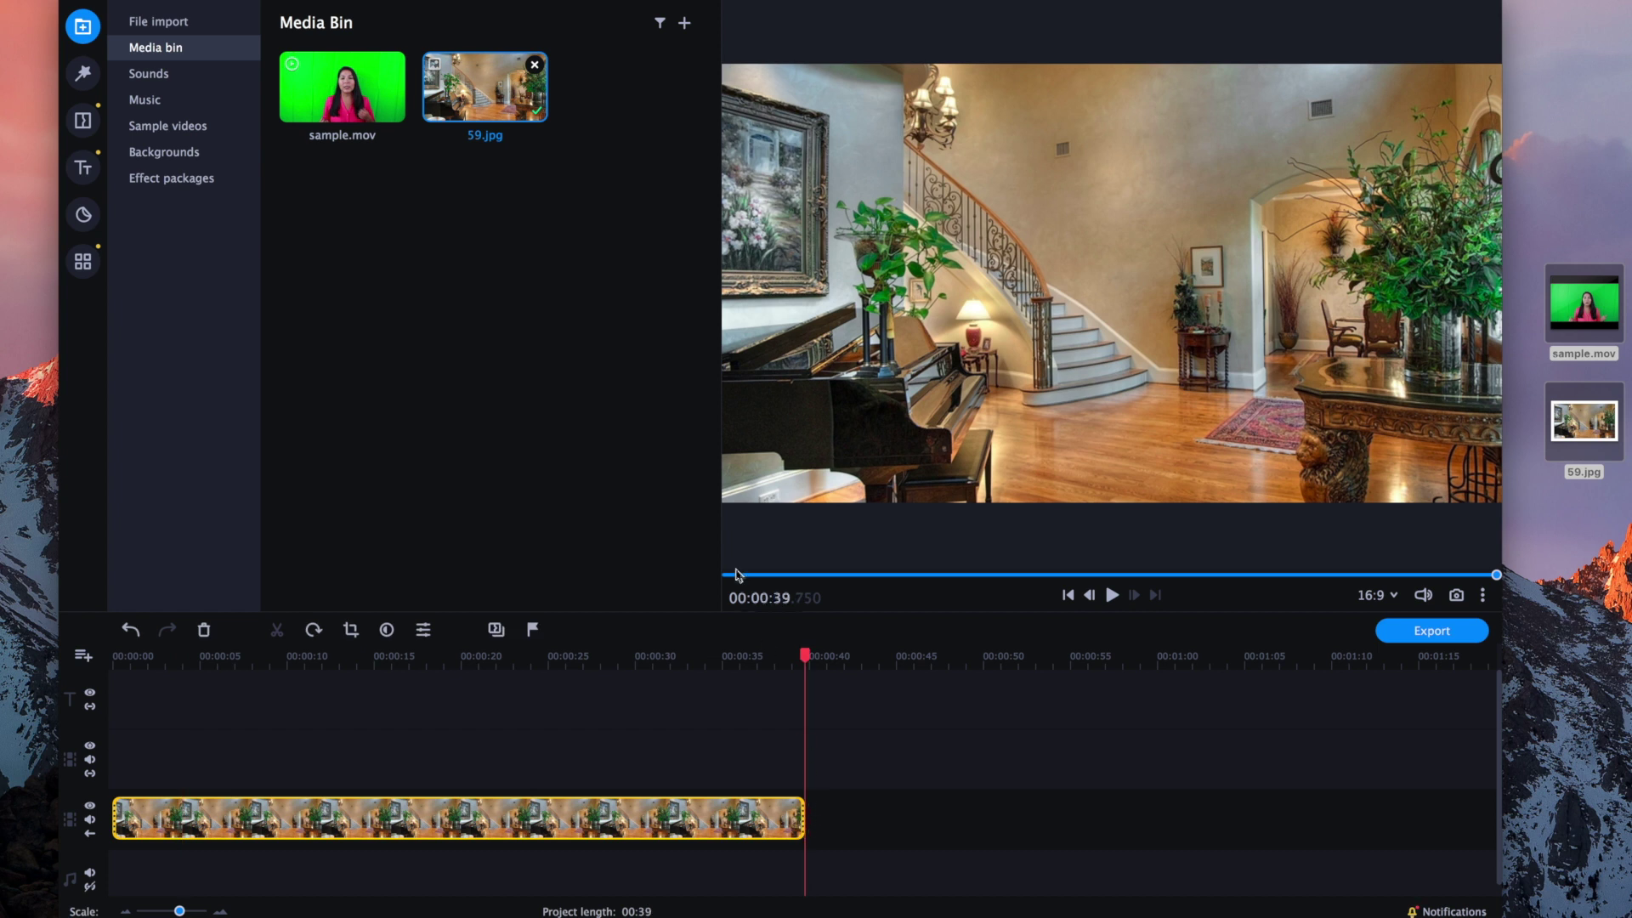
Place sample.mov on the video track above 59.jpg, aligned to the start of the timeline.
click(346, 116)
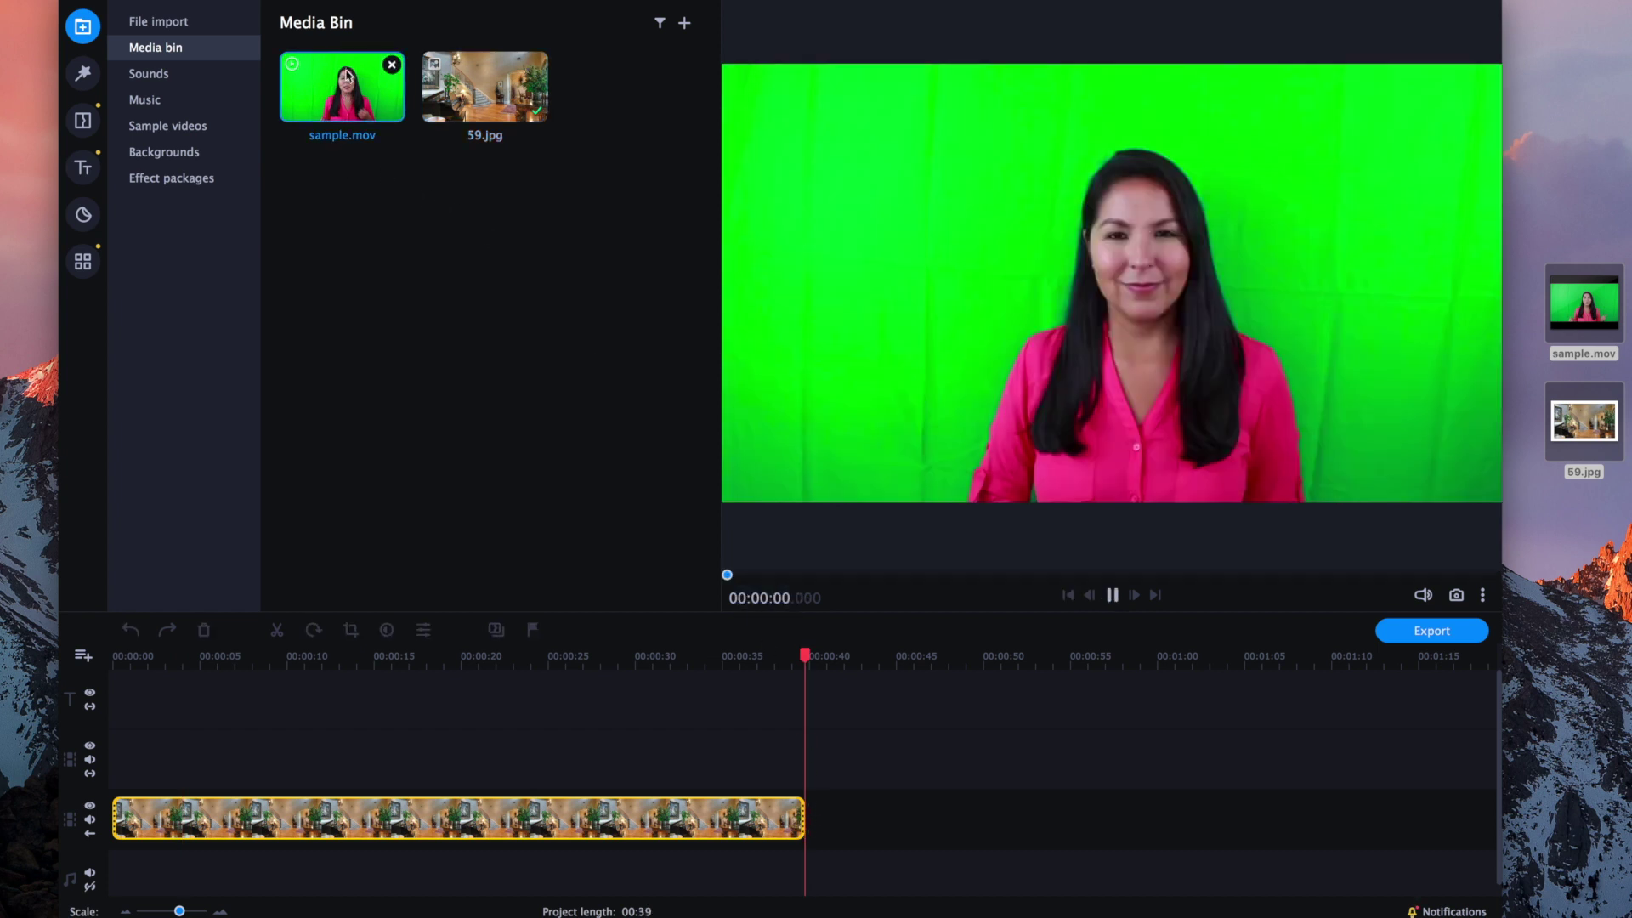
drag(346, 75, 127, 726)
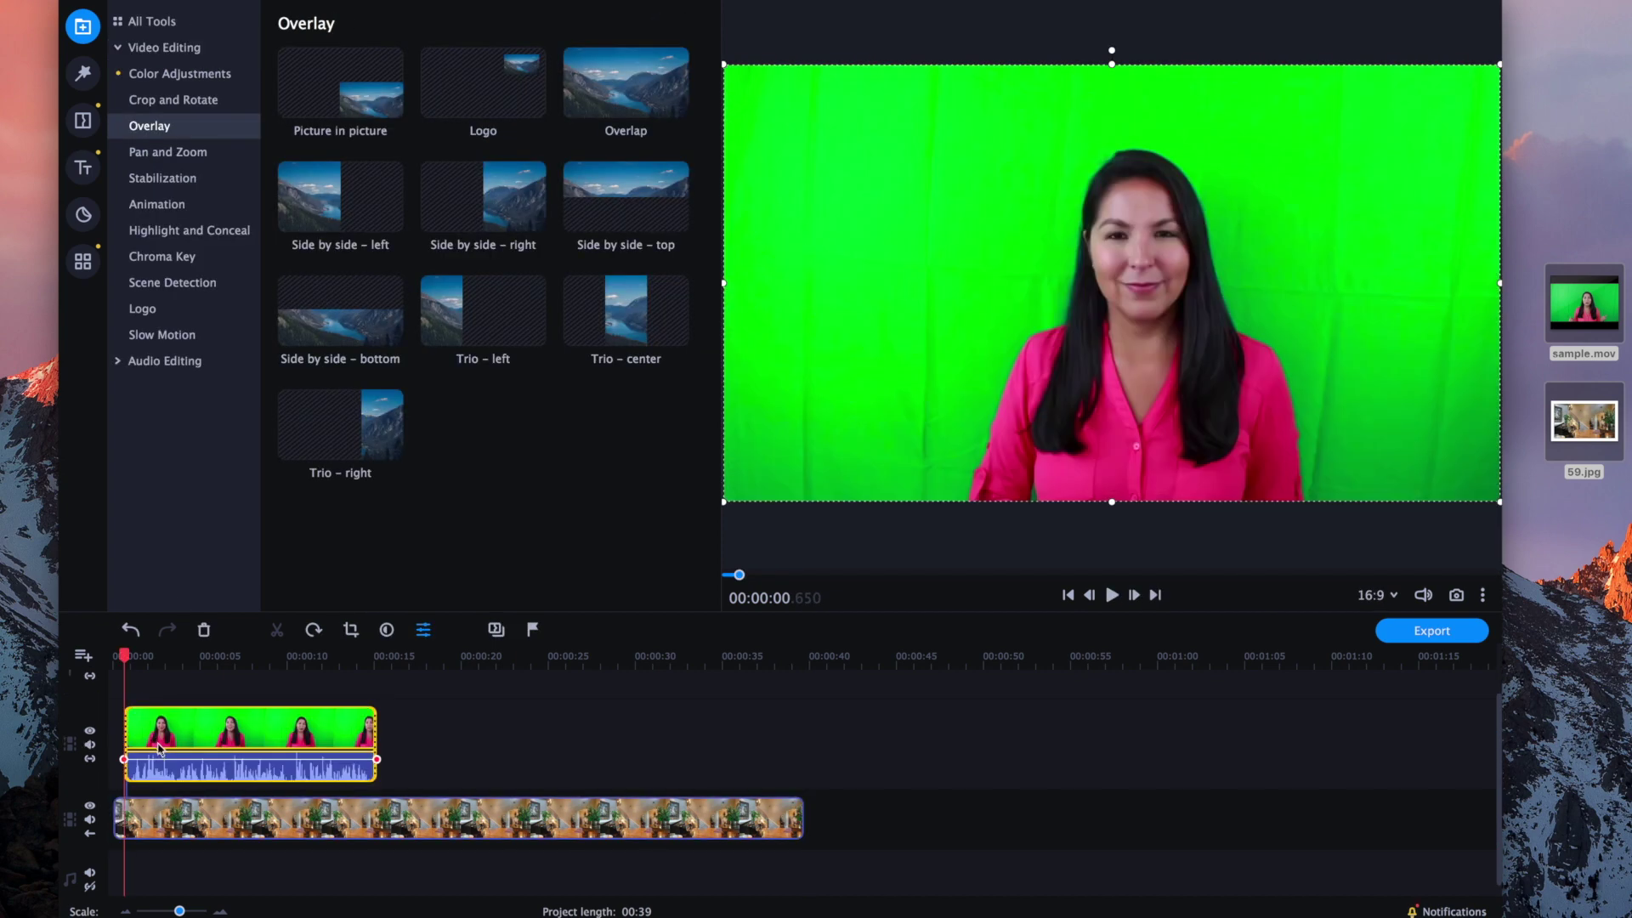
drag(209, 728, 197, 728)
click(112, 662)
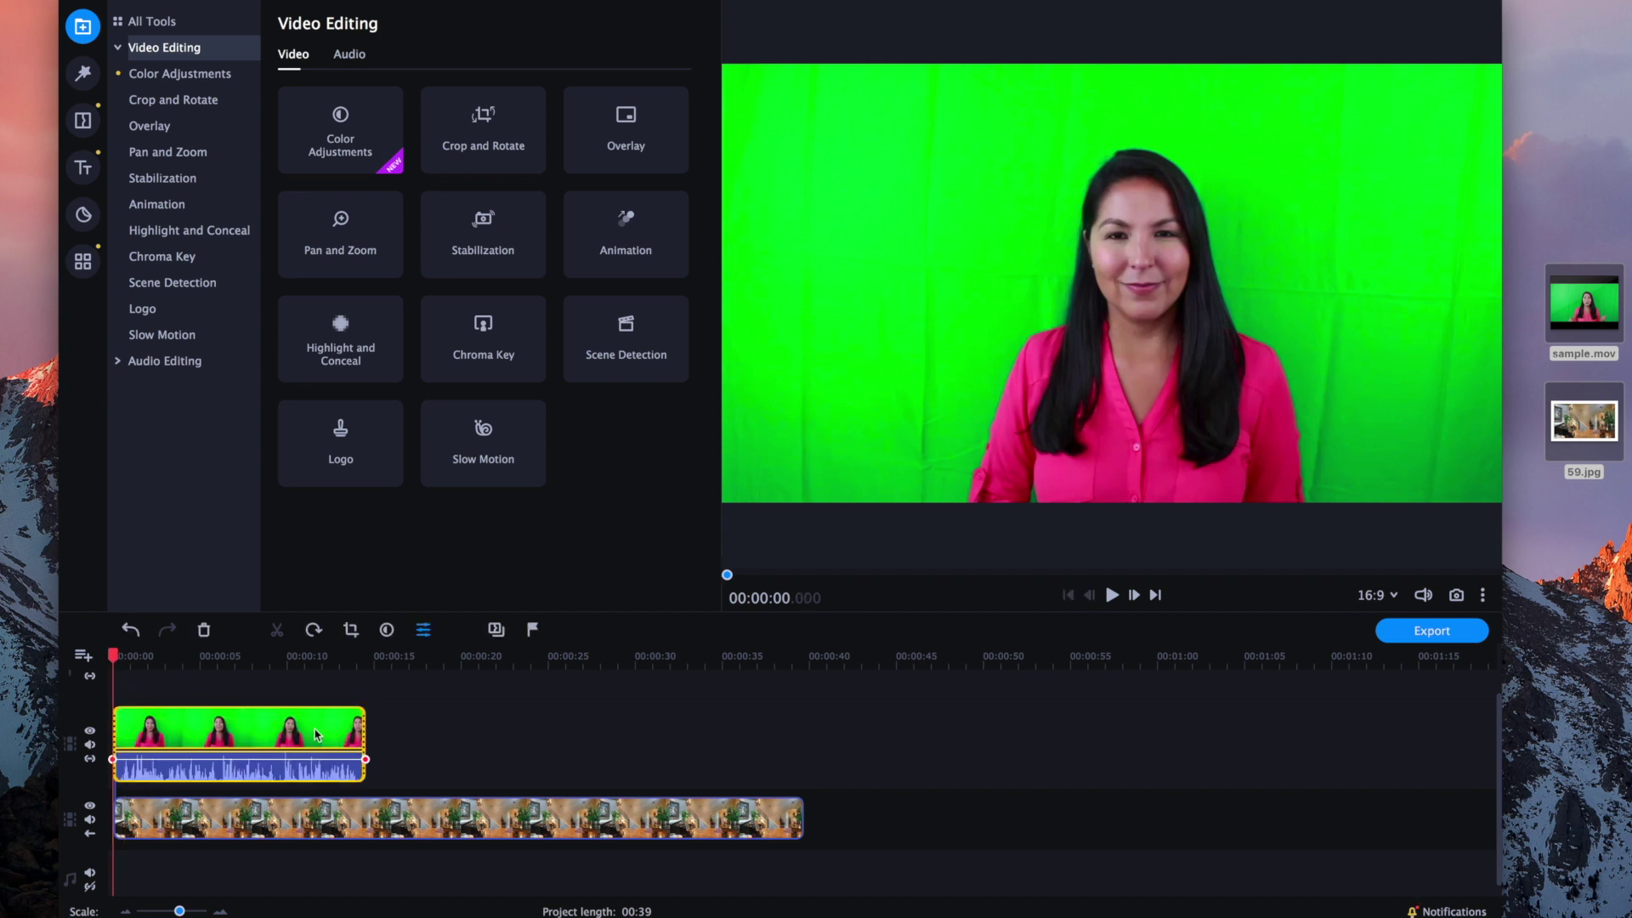
Trim the 59.jpg clip so it ends together with the sample.mov clip.
click(804, 823)
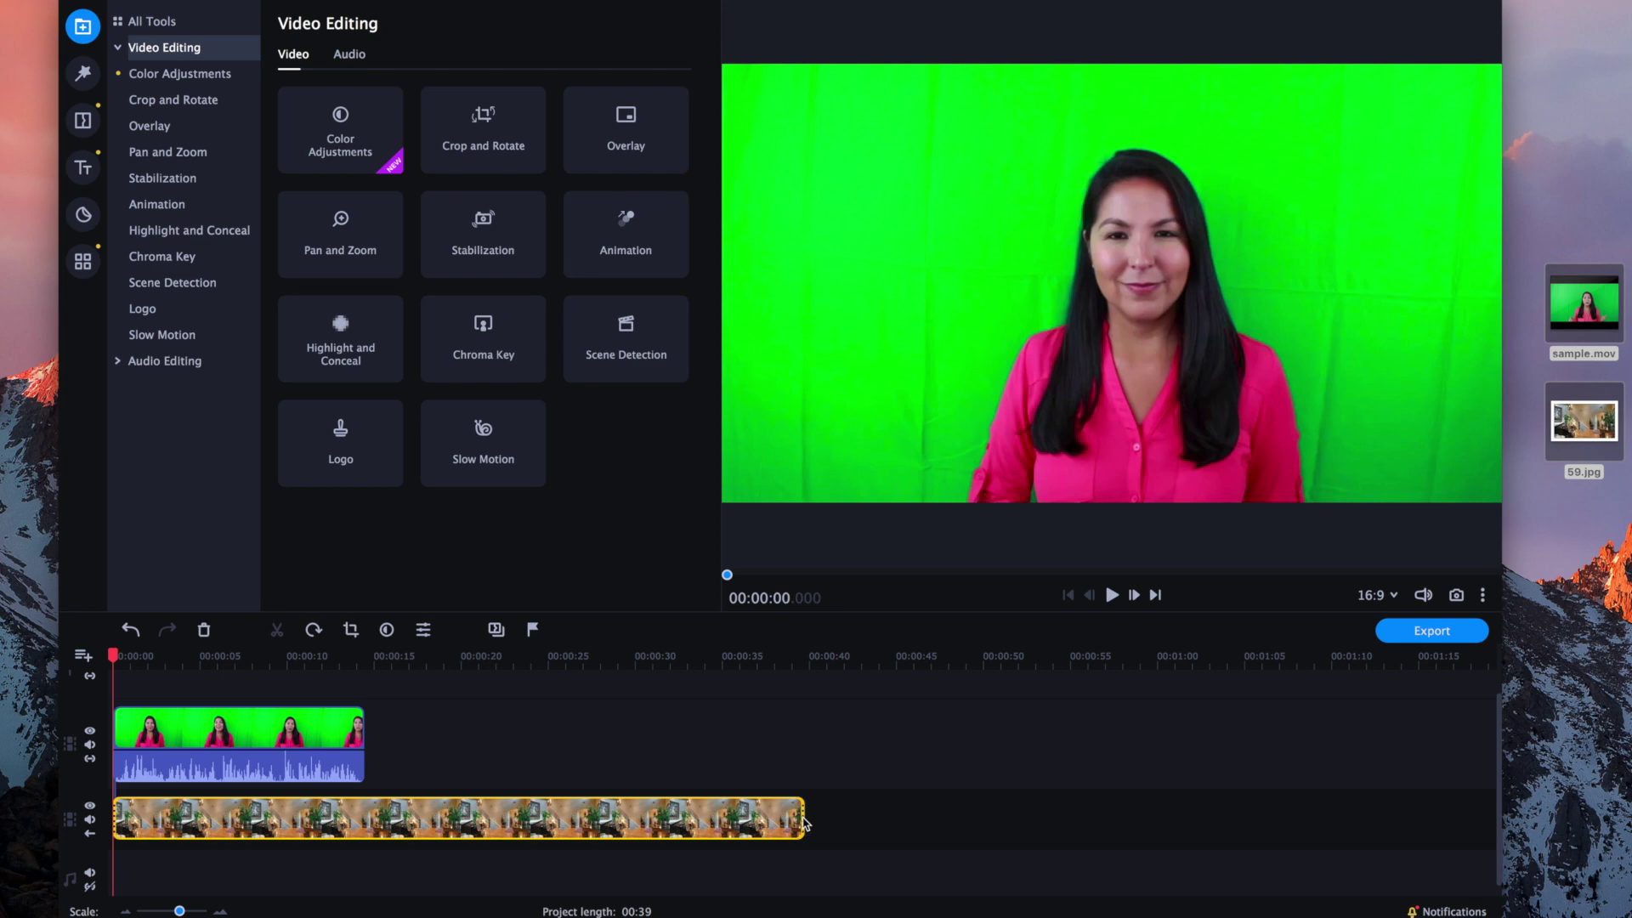
drag(805, 823, 356, 812)
click(238, 681)
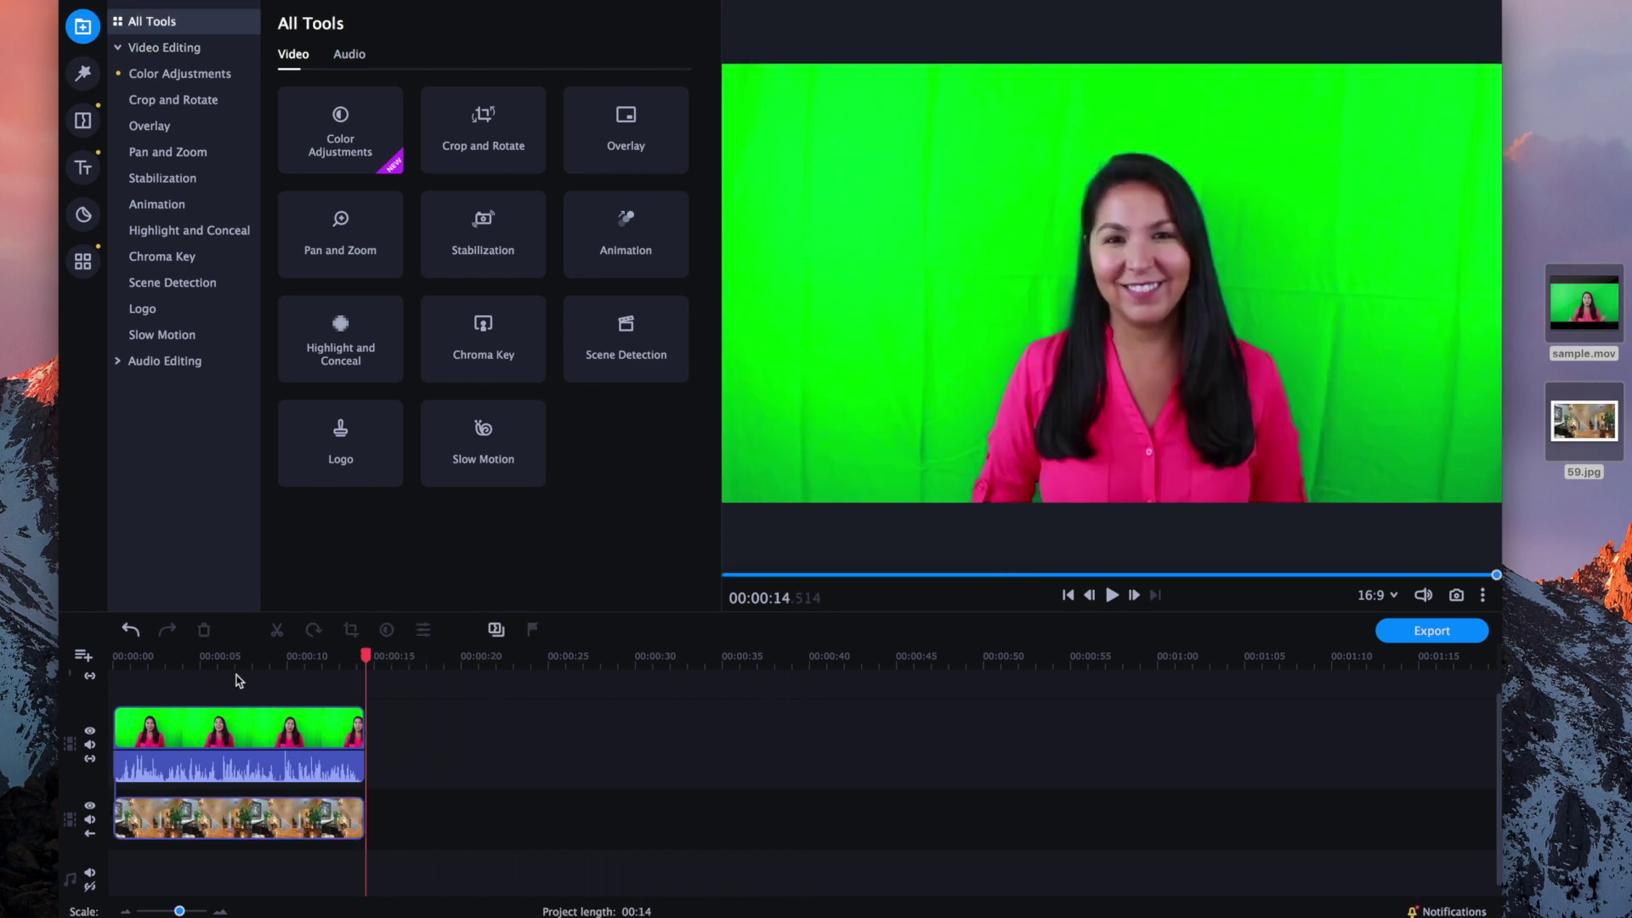
click(238, 676)
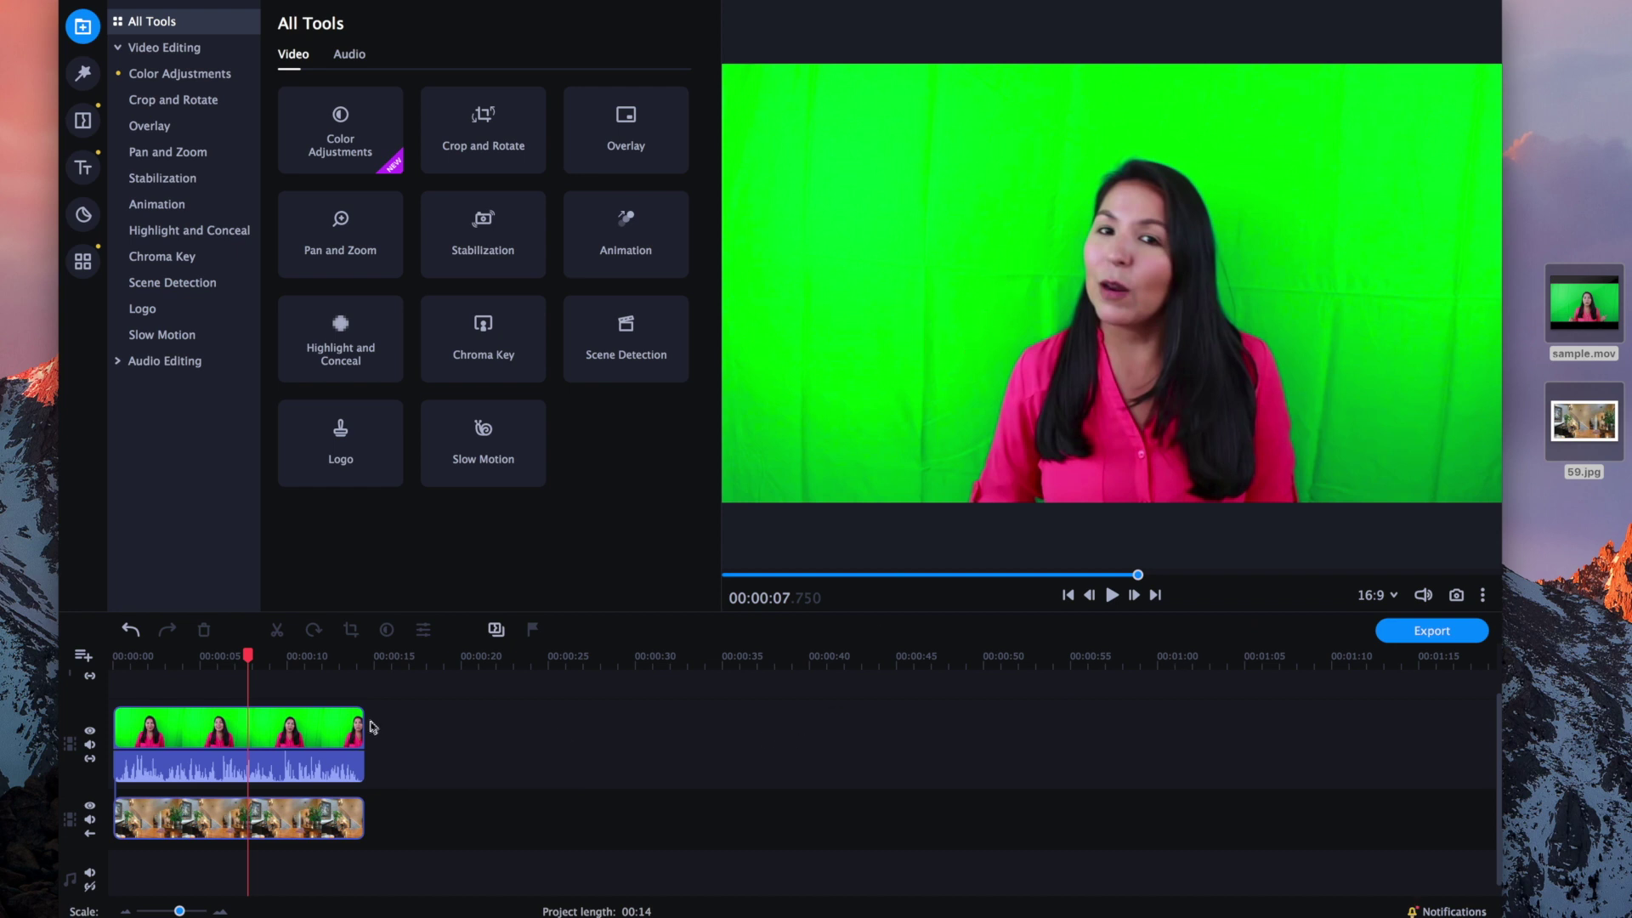
Apply Chroma Key to the sample.mov clip, picking the green backdrop as the transparent color.
click(270, 732)
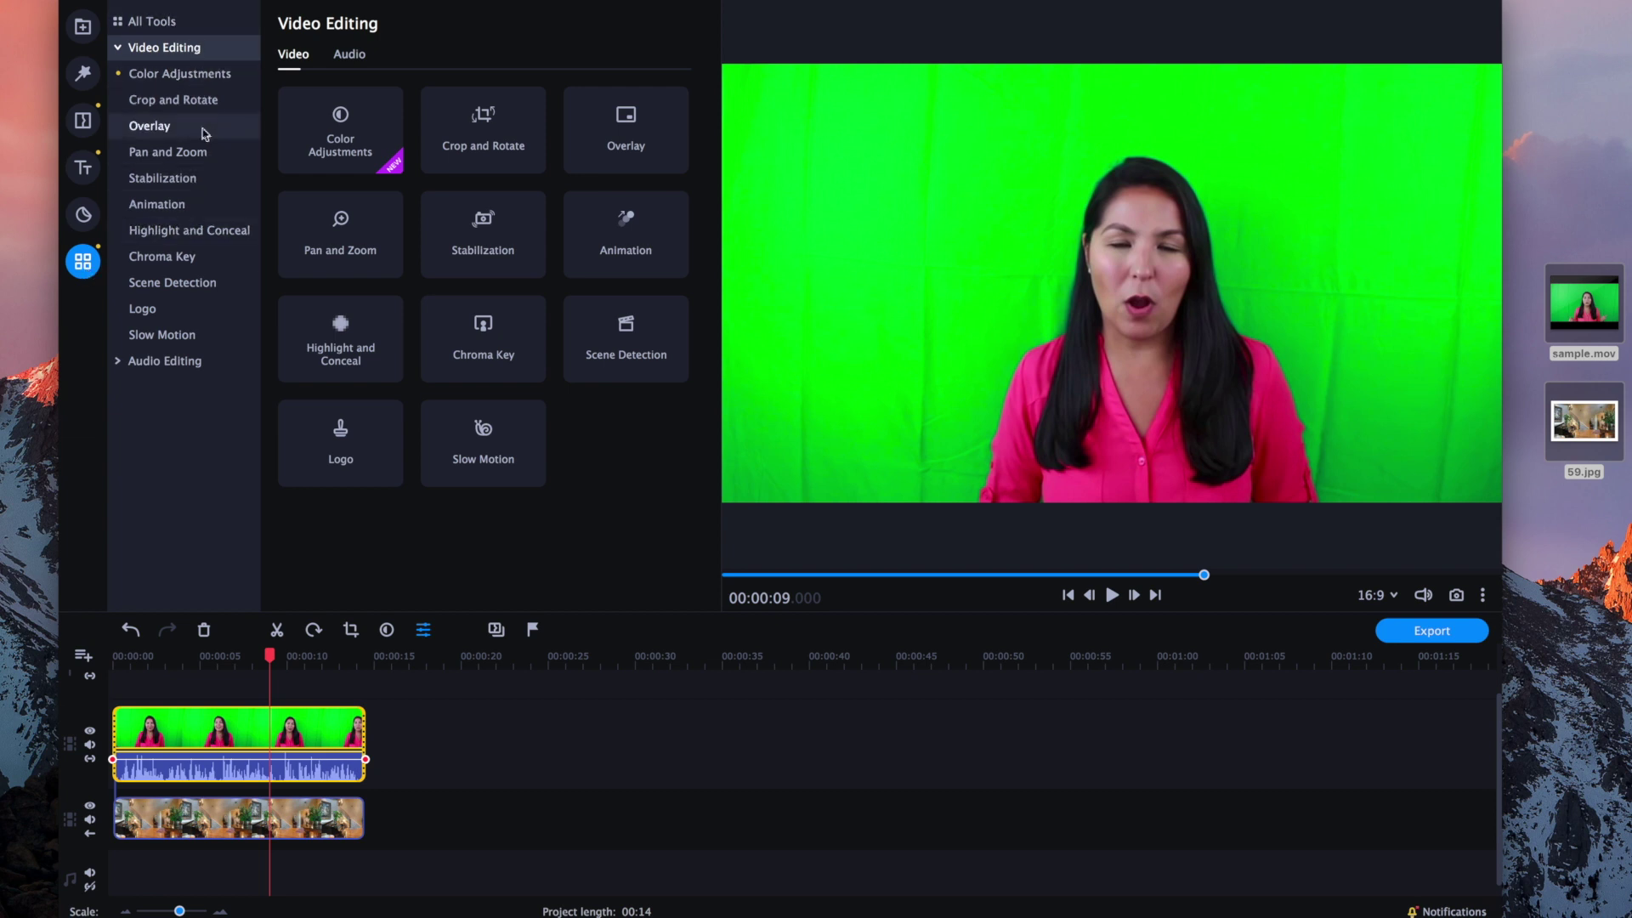
click(160, 259)
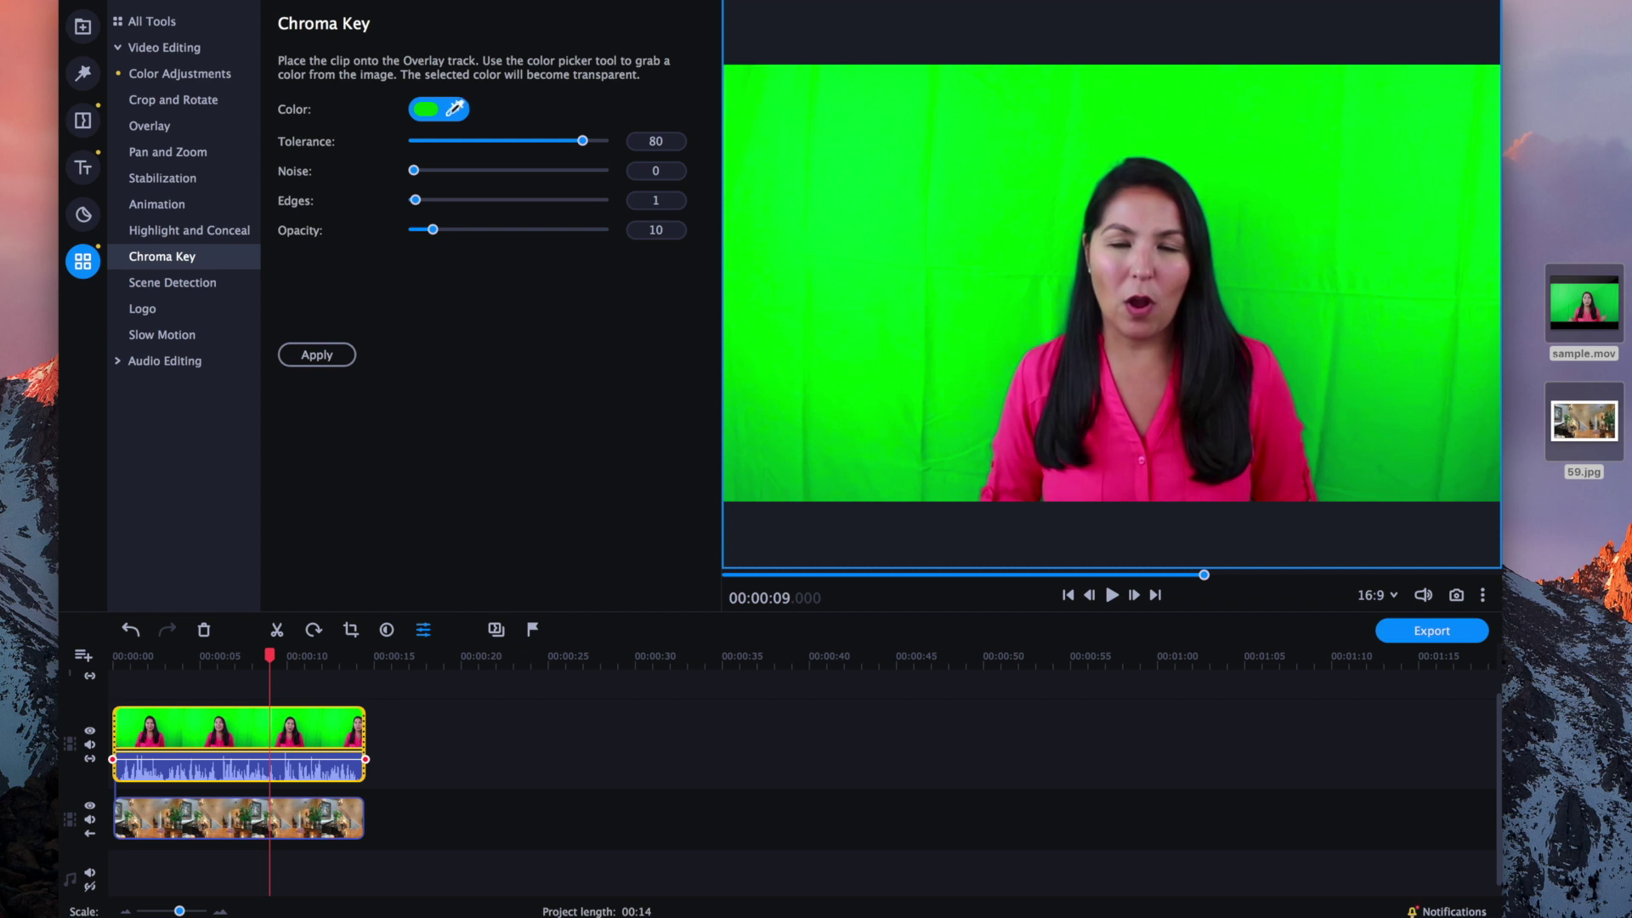
click(865, 183)
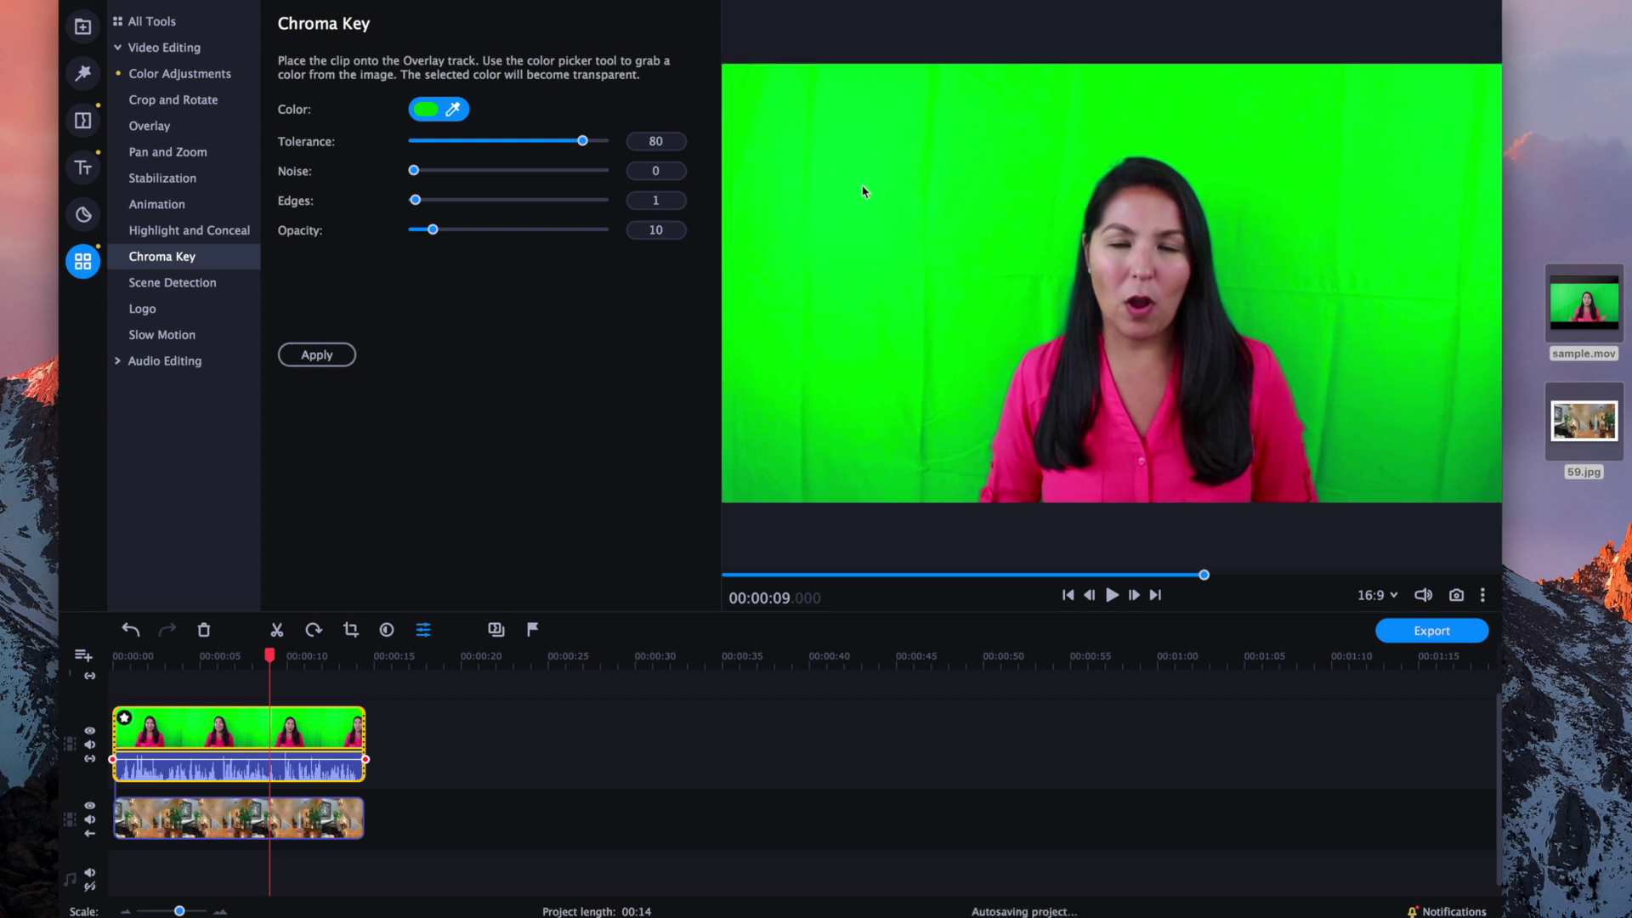
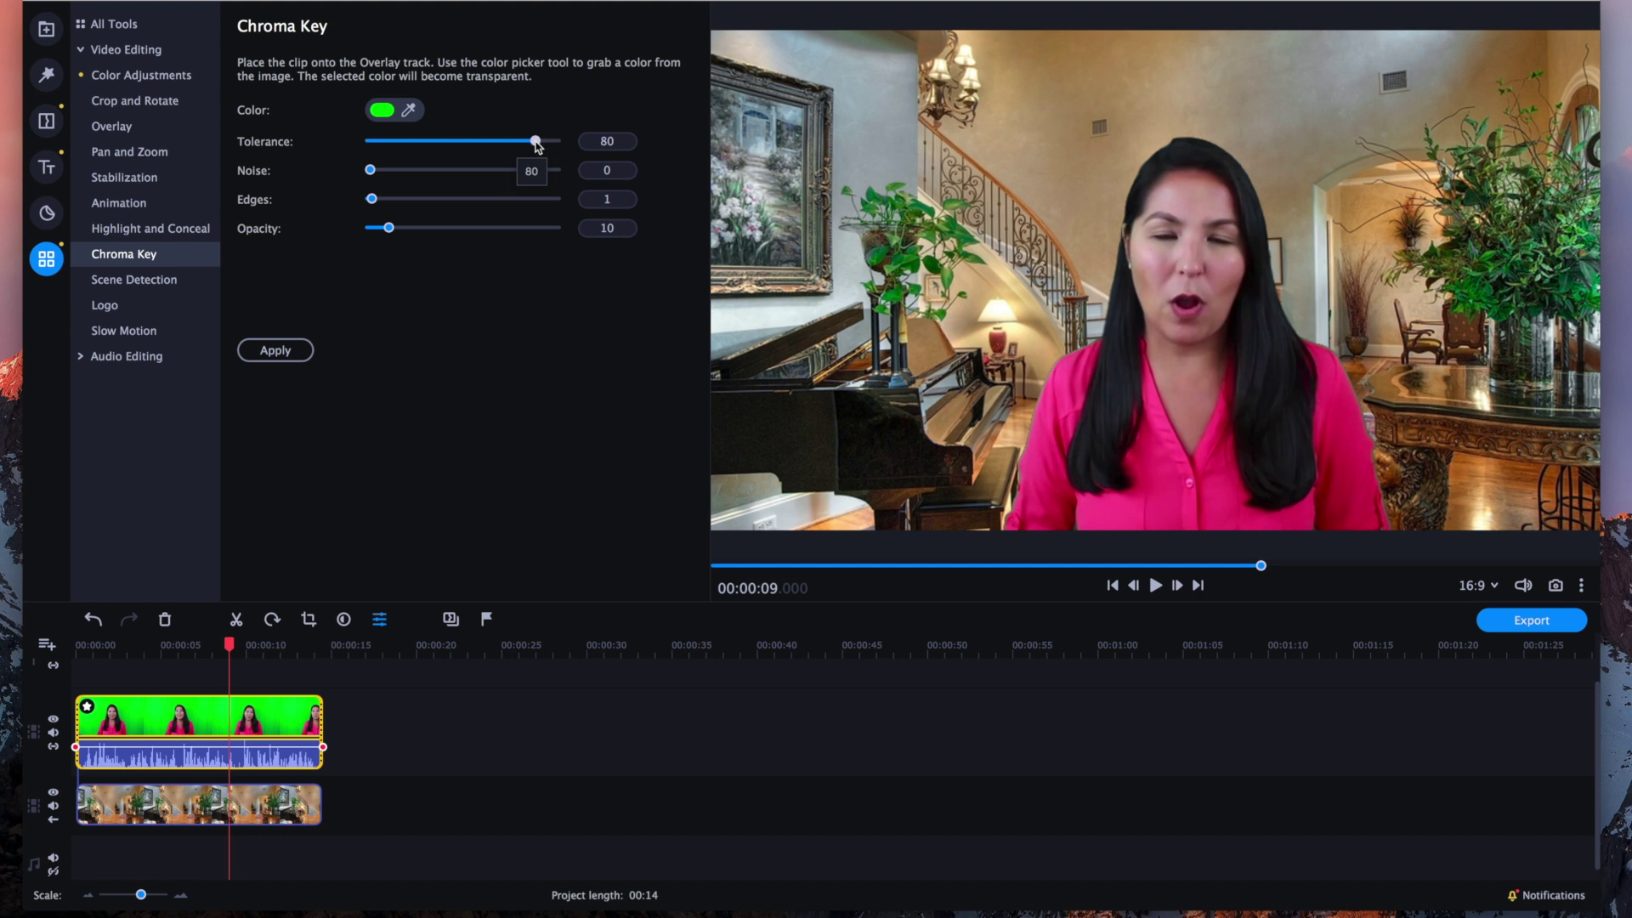
Try higher and lower Chroma Key tolerance values, including 56 and 7, and return the tolerance to 80.
drag(536, 146, 486, 146)
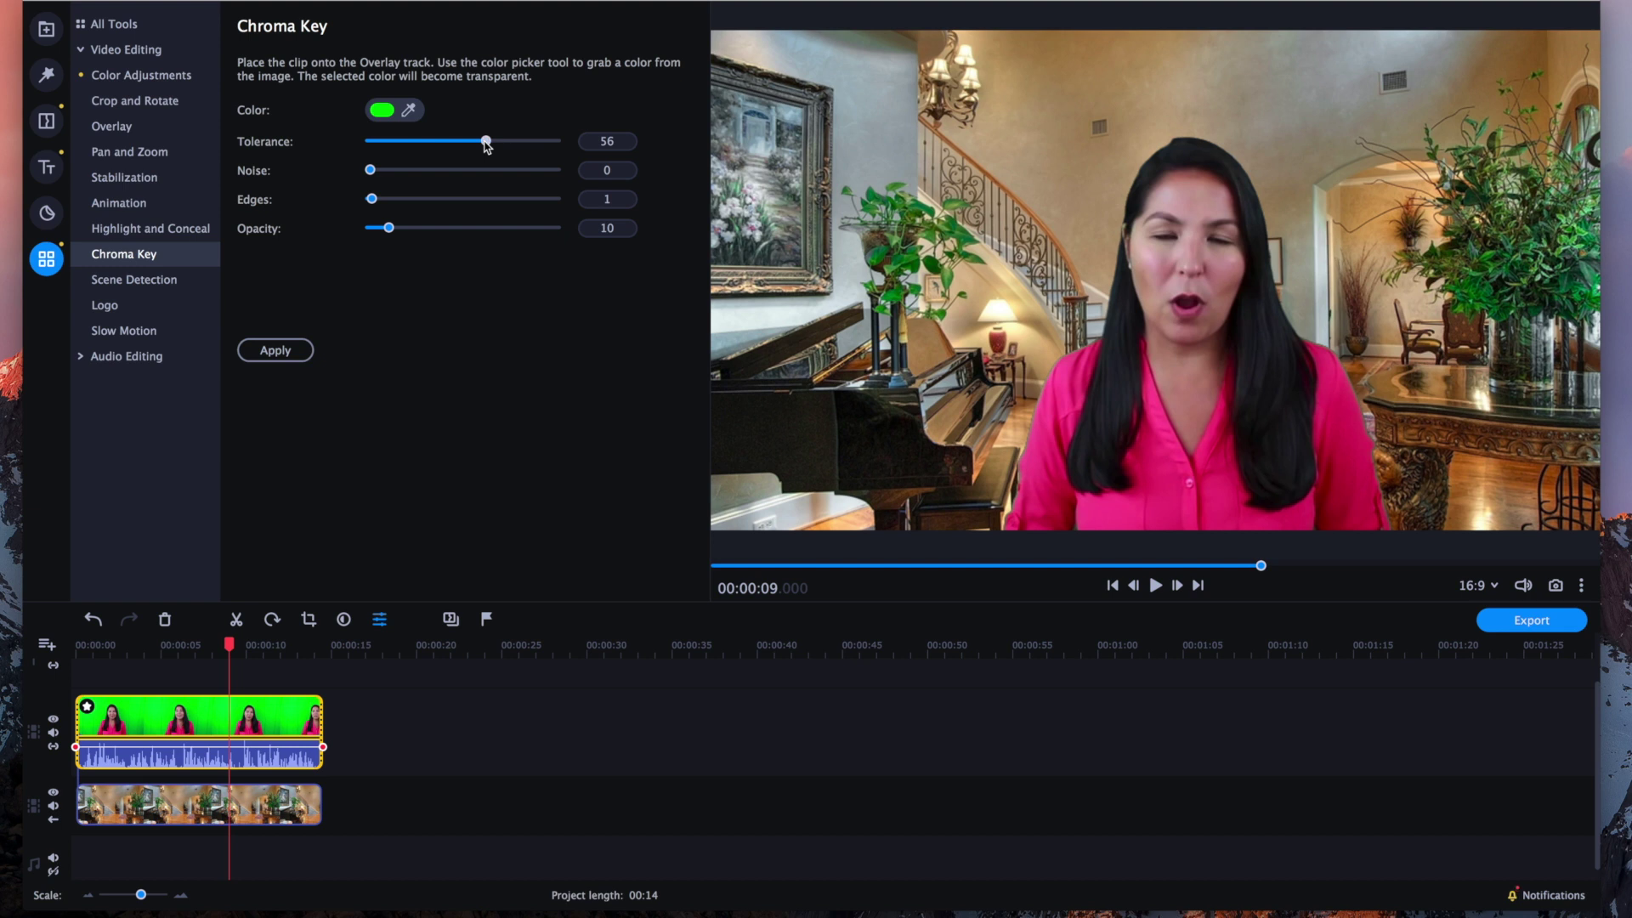
drag(487, 146, 552, 146)
drag(553, 146, 387, 145)
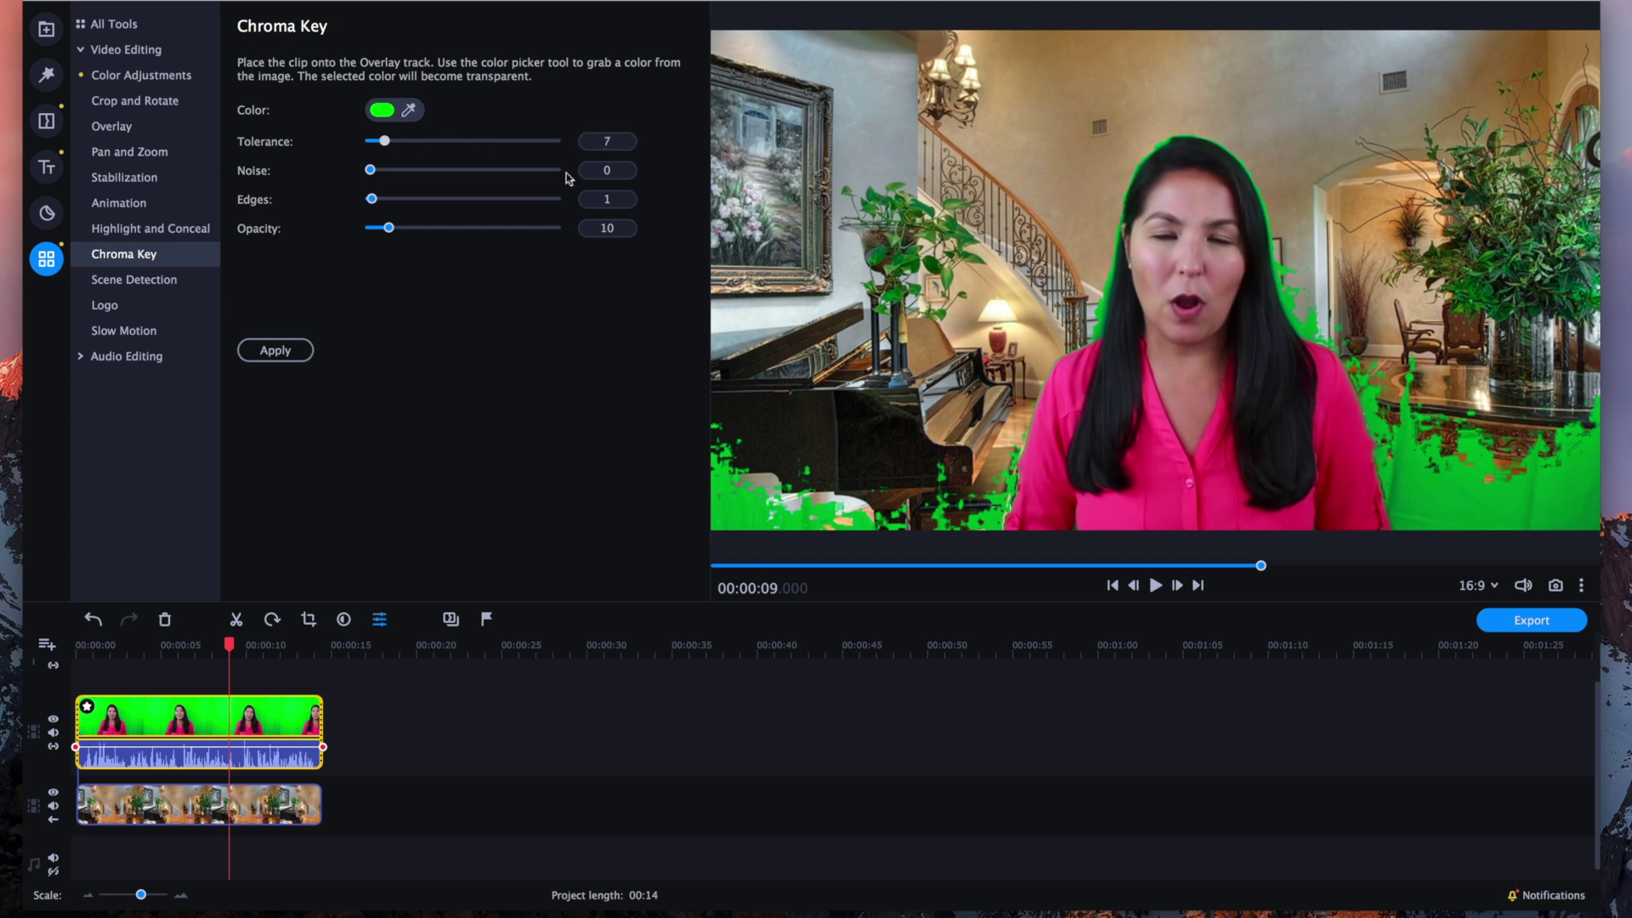
click(538, 142)
drag(405, 142, 536, 142)
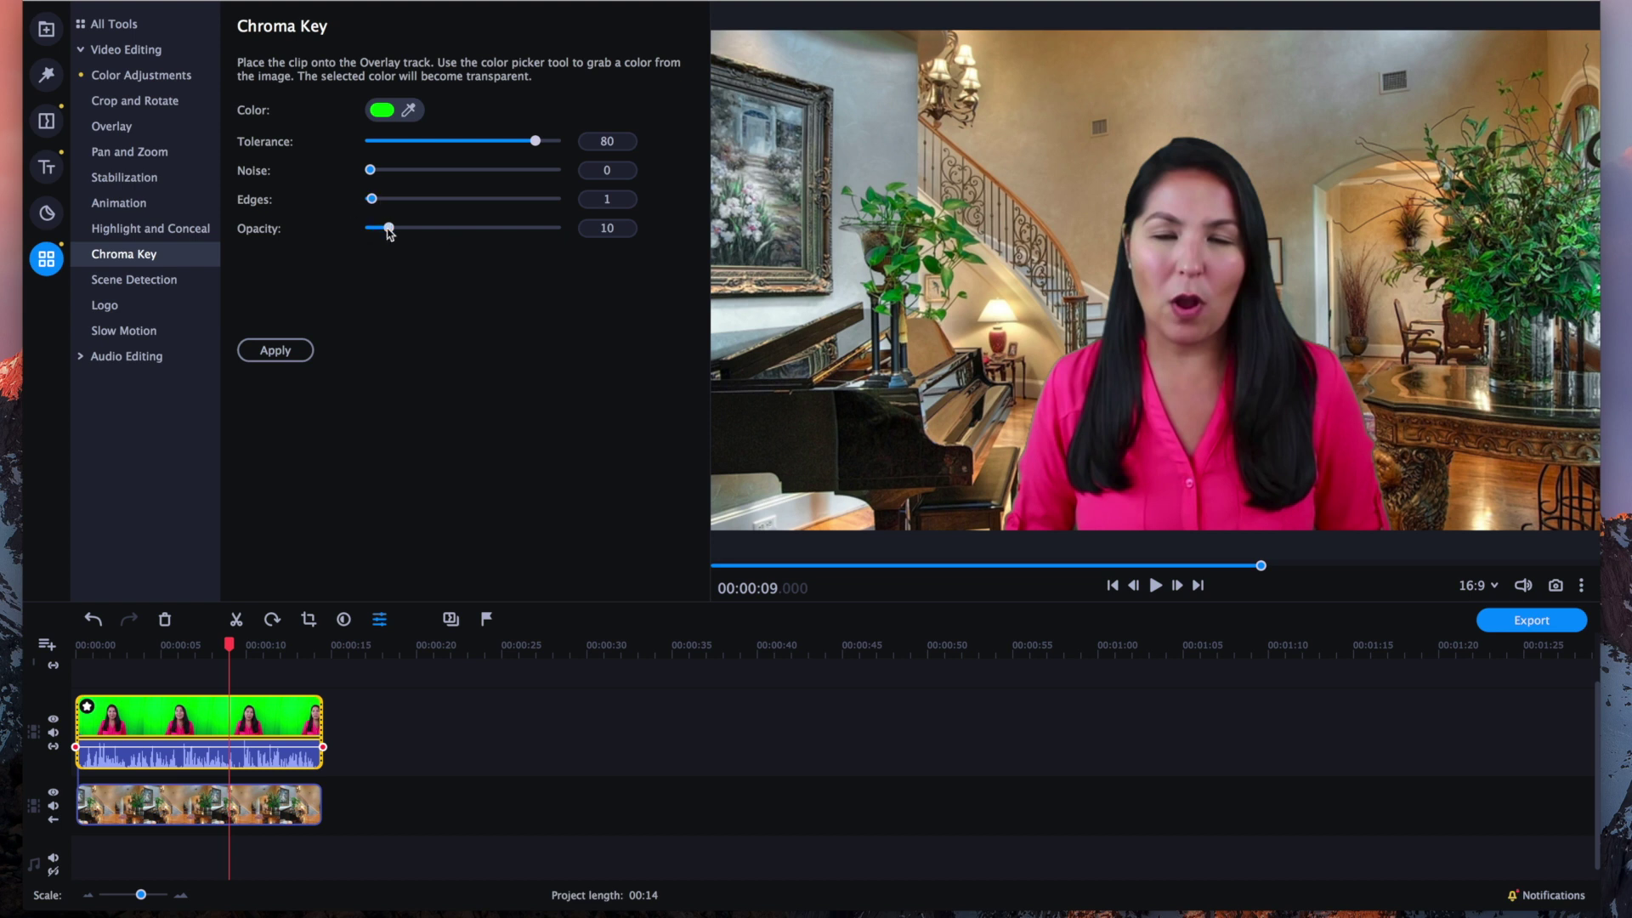
Try a Chroma Key opacity of 68 and reduce it to 7.
mouse_move(389, 231)
drag(390, 228, 511, 236)
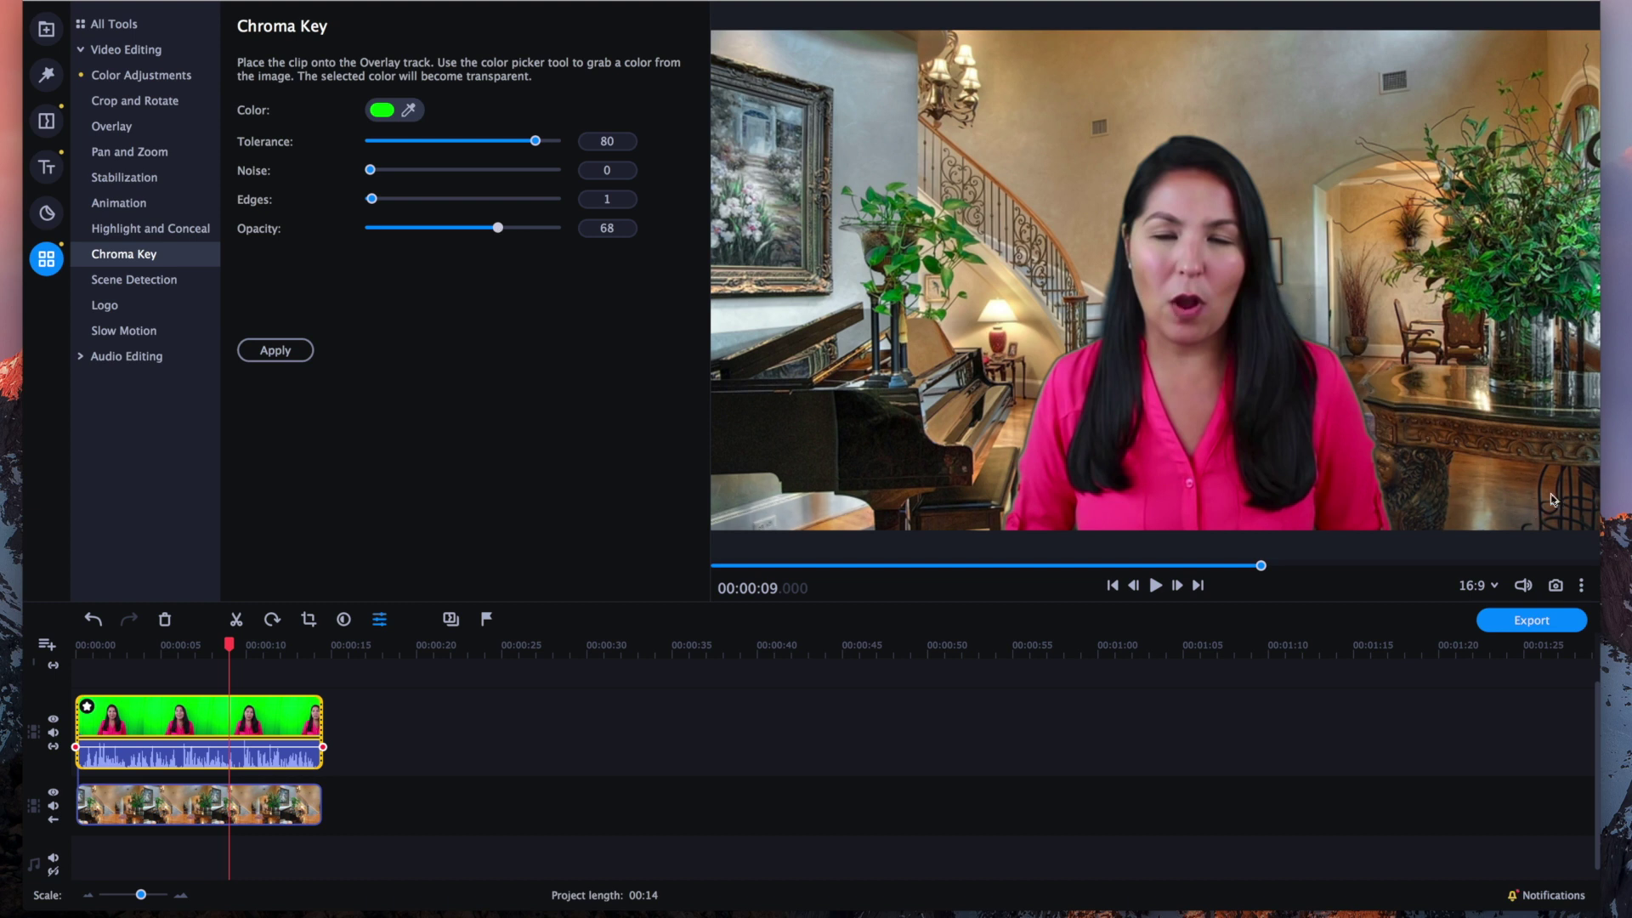
drag(499, 230, 387, 234)
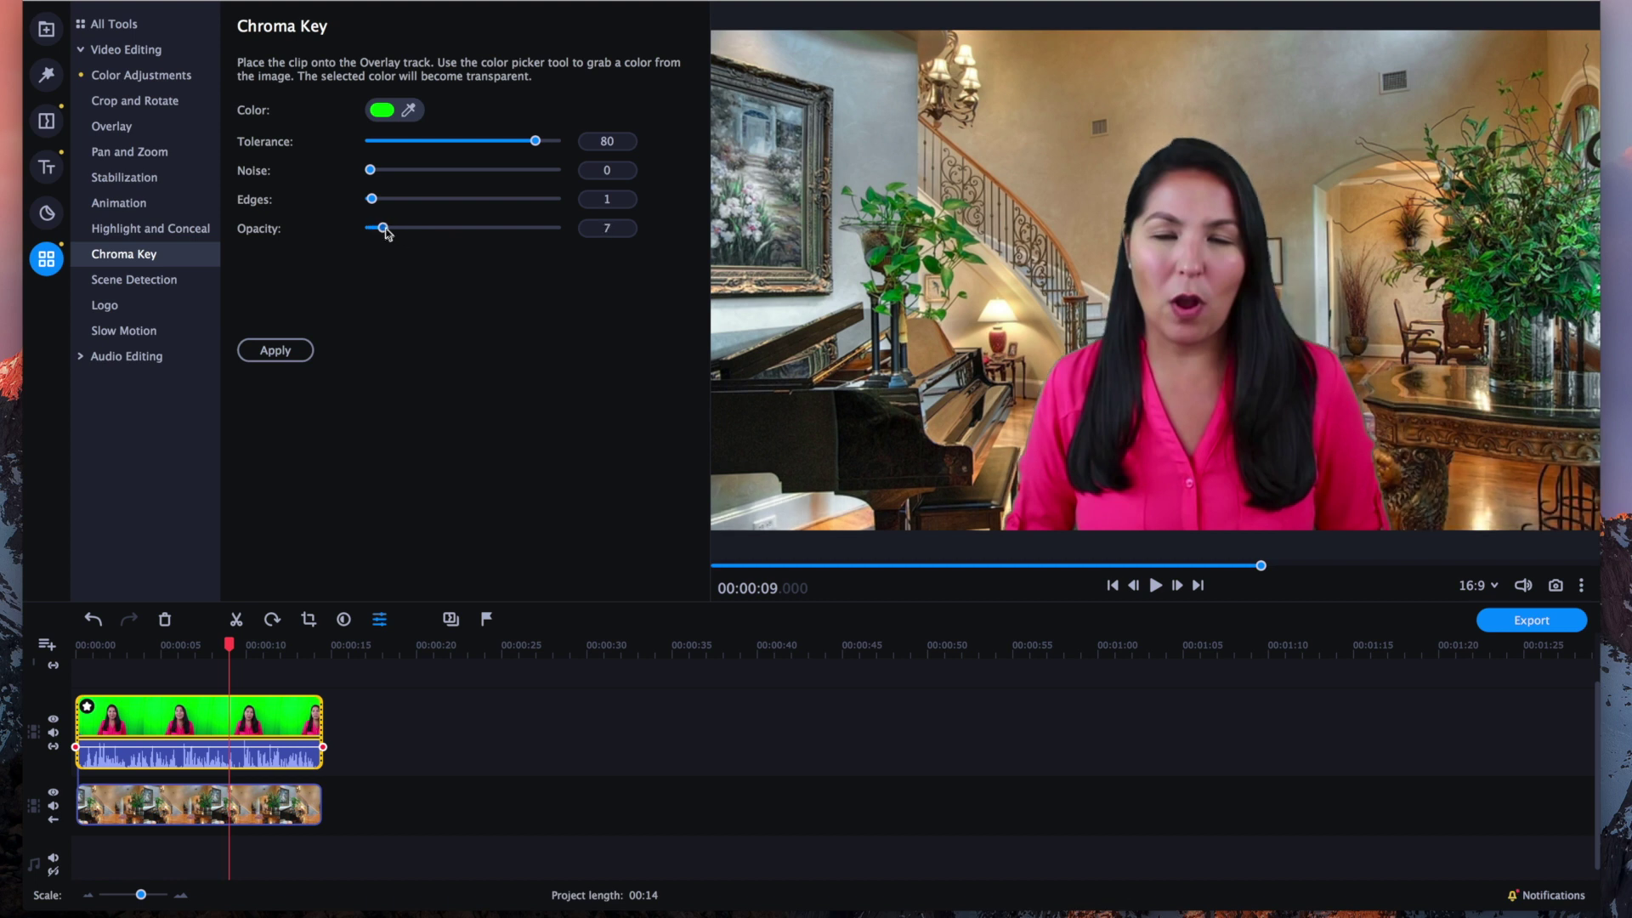
Try Chroma Key edges values of 91, 42 and 0, settling on 3.
drag(374, 203, 547, 203)
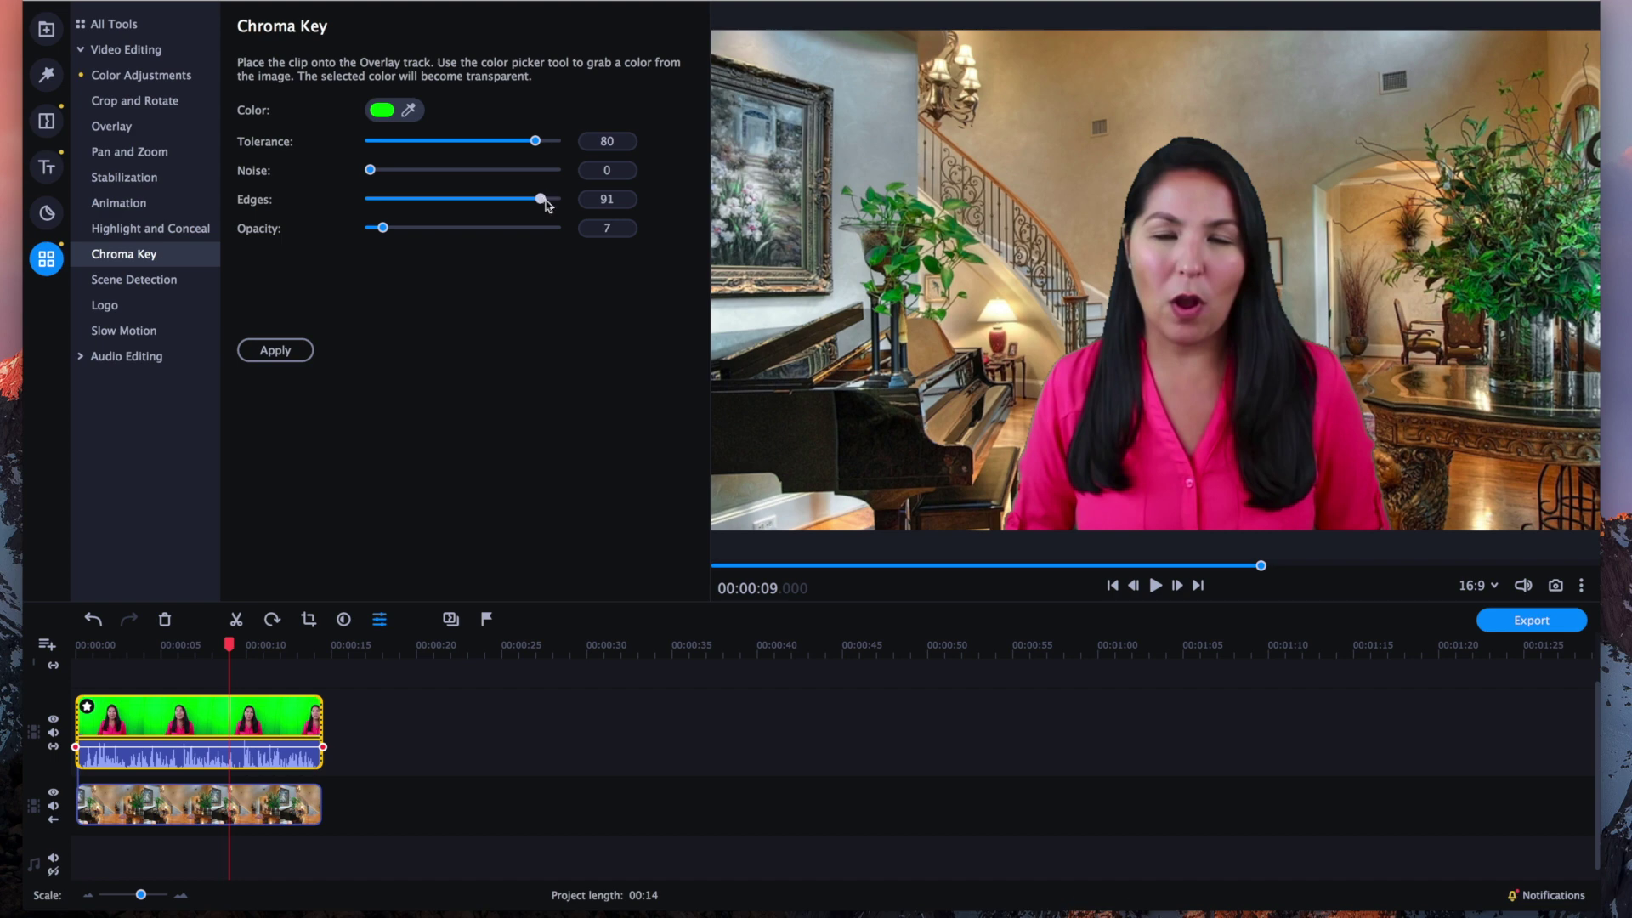
drag(545, 203, 448, 202)
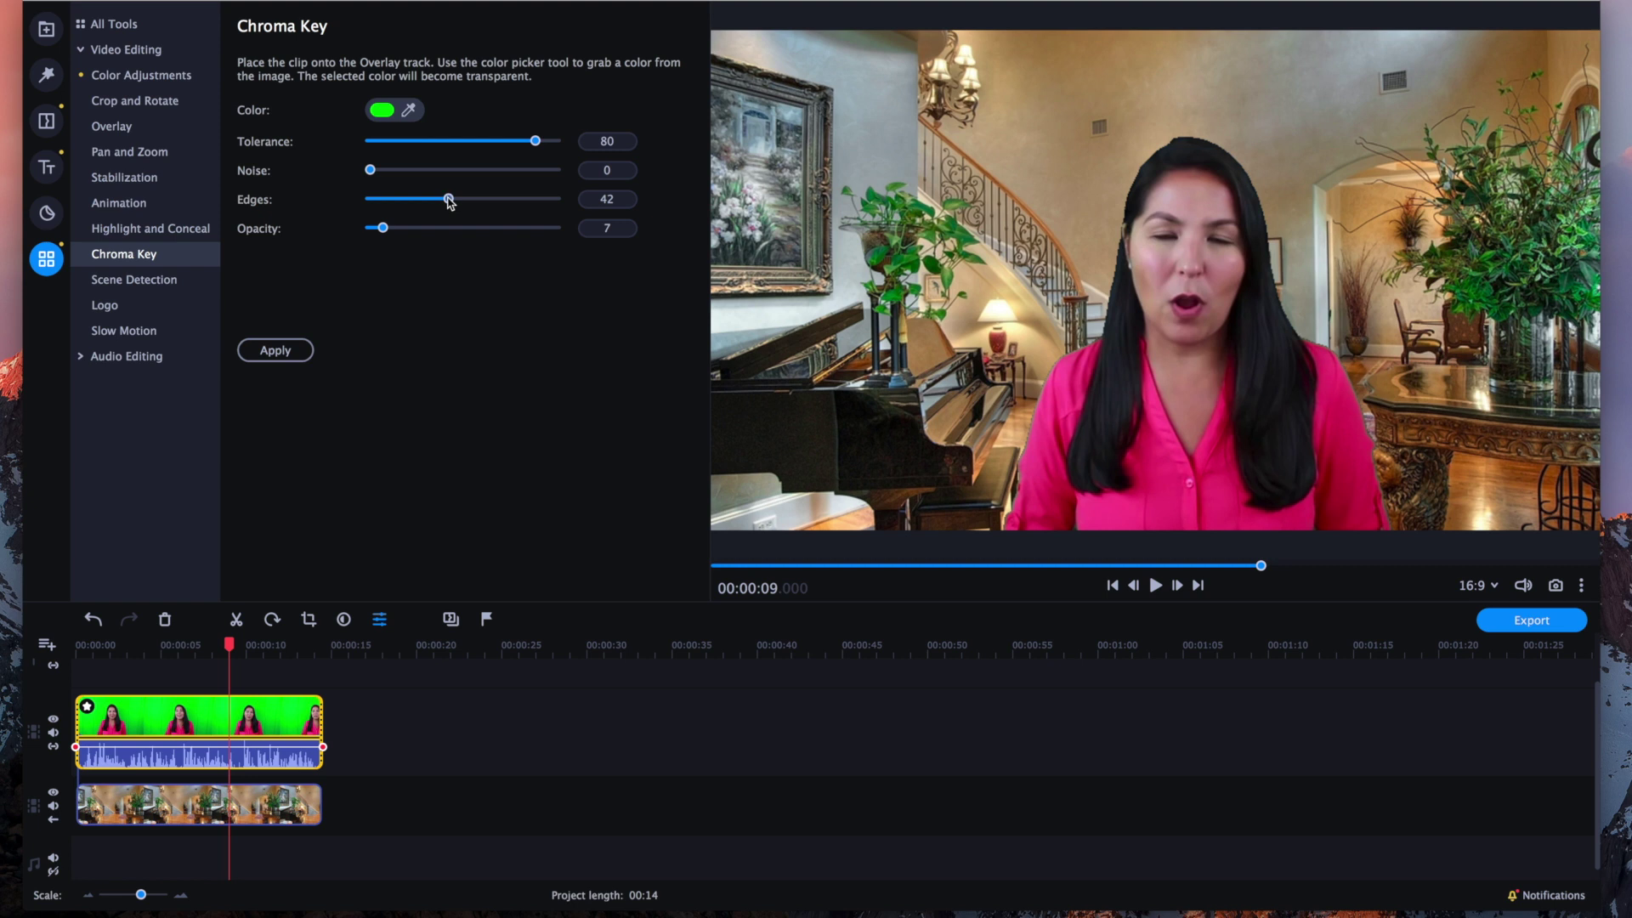
drag(449, 200, 355, 204)
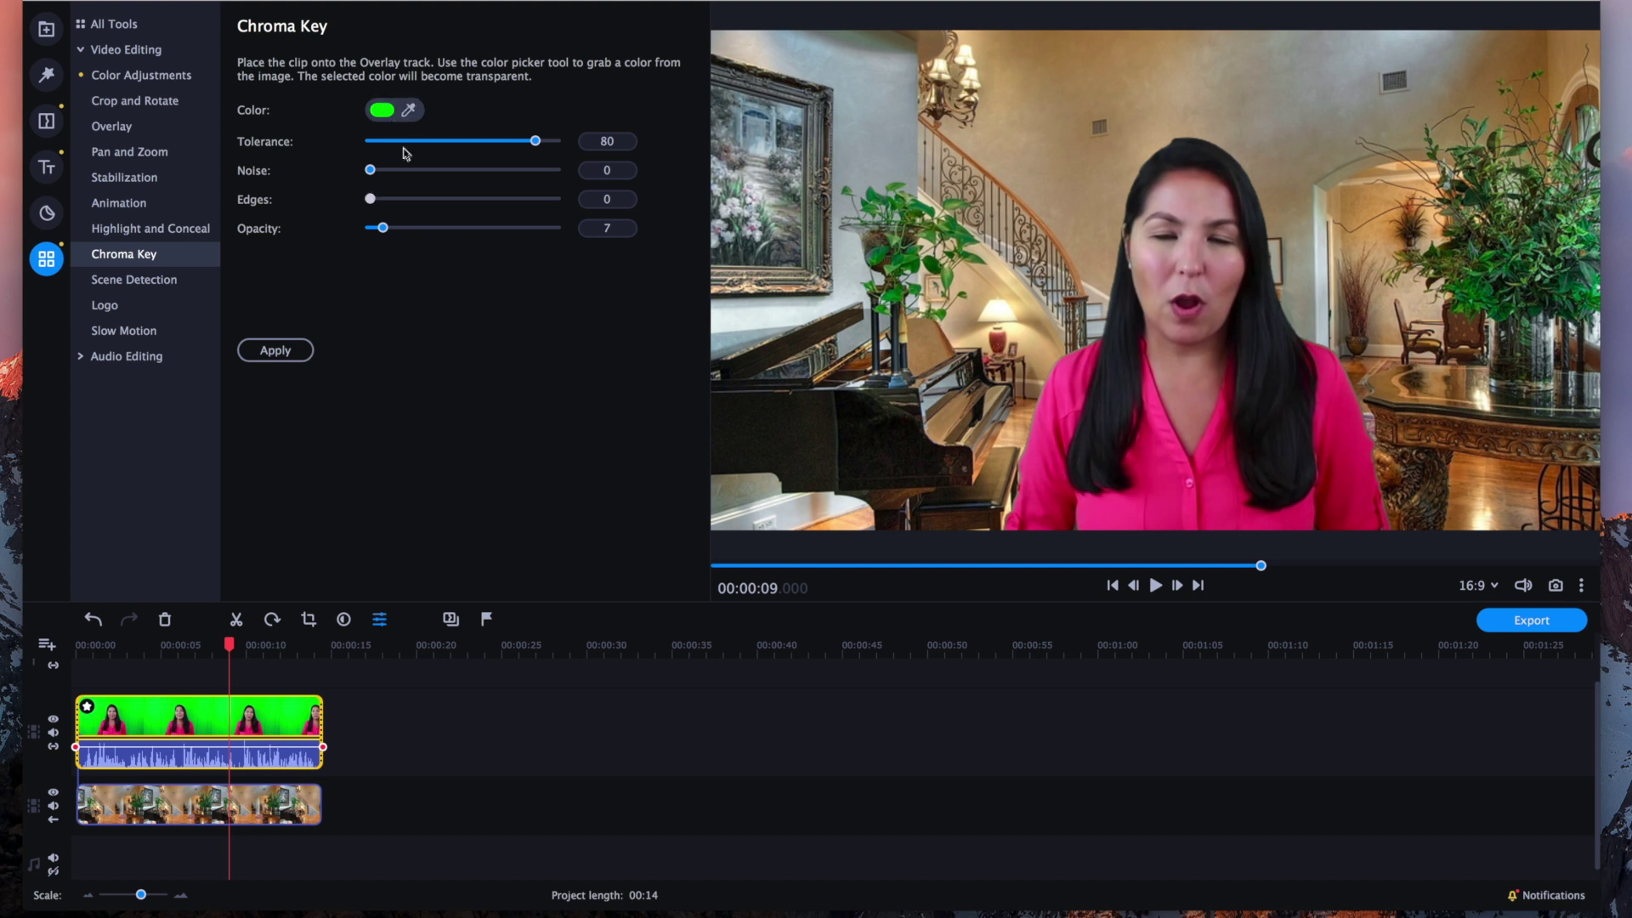
drag(370, 201, 374, 204)
Try Chroma Key noise values of 123, 141 and 14, settling on about 78.
drag(370, 171, 460, 172)
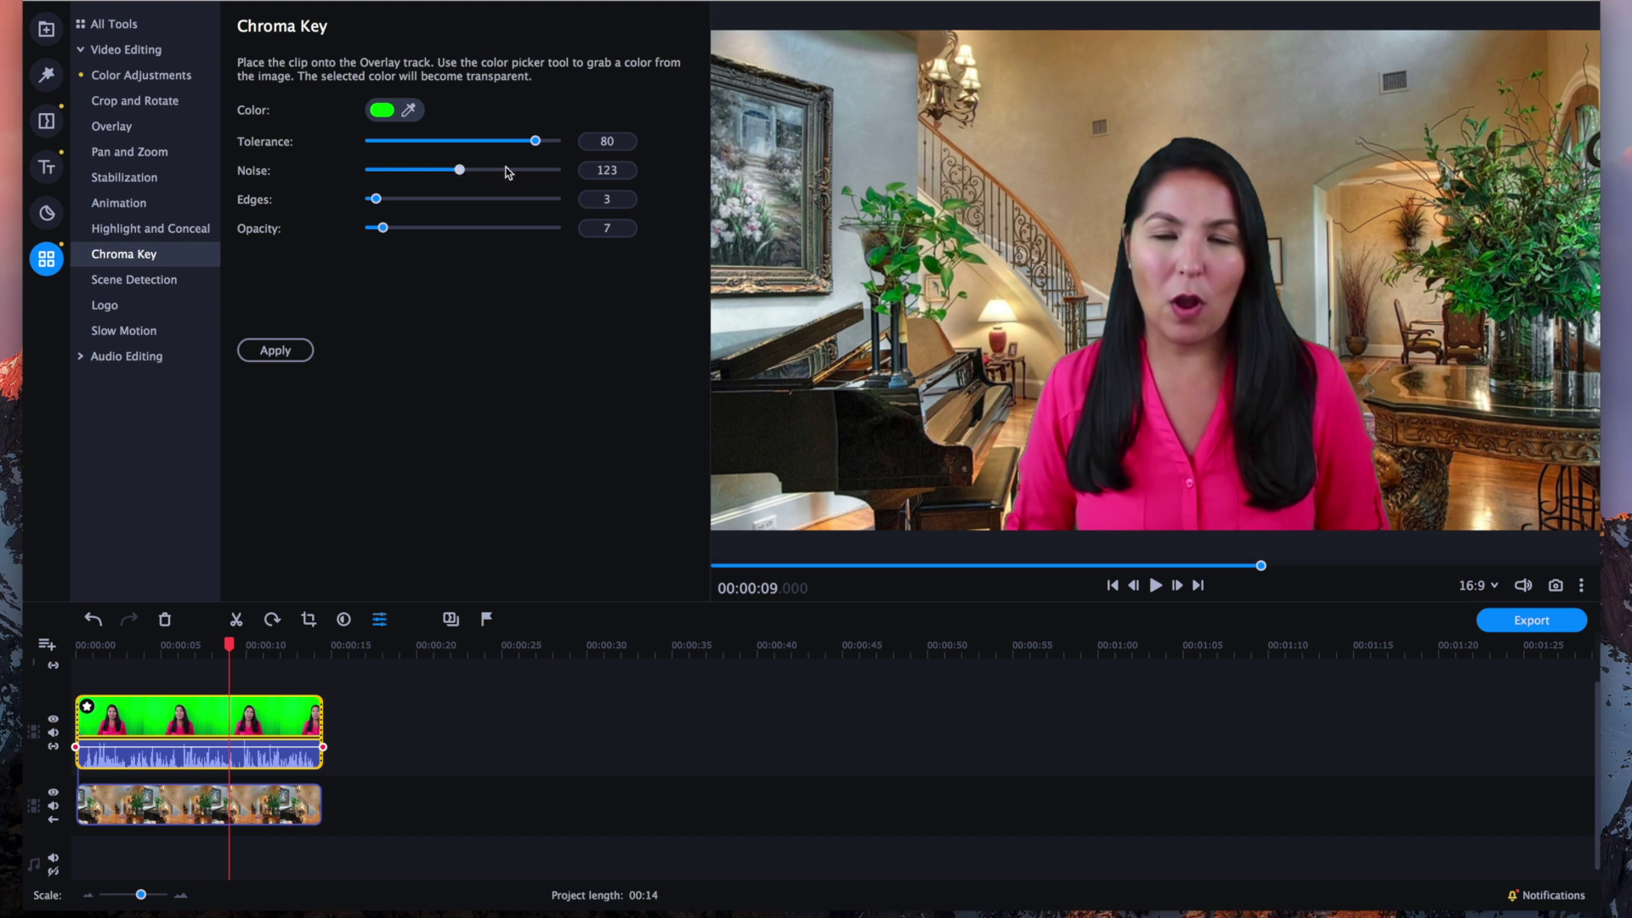
mouse_move(463, 171)
mouse_down()
mouse_move(537, 172)
mouse_move(474, 175)
mouse_up()
mouse_move(491, 176)
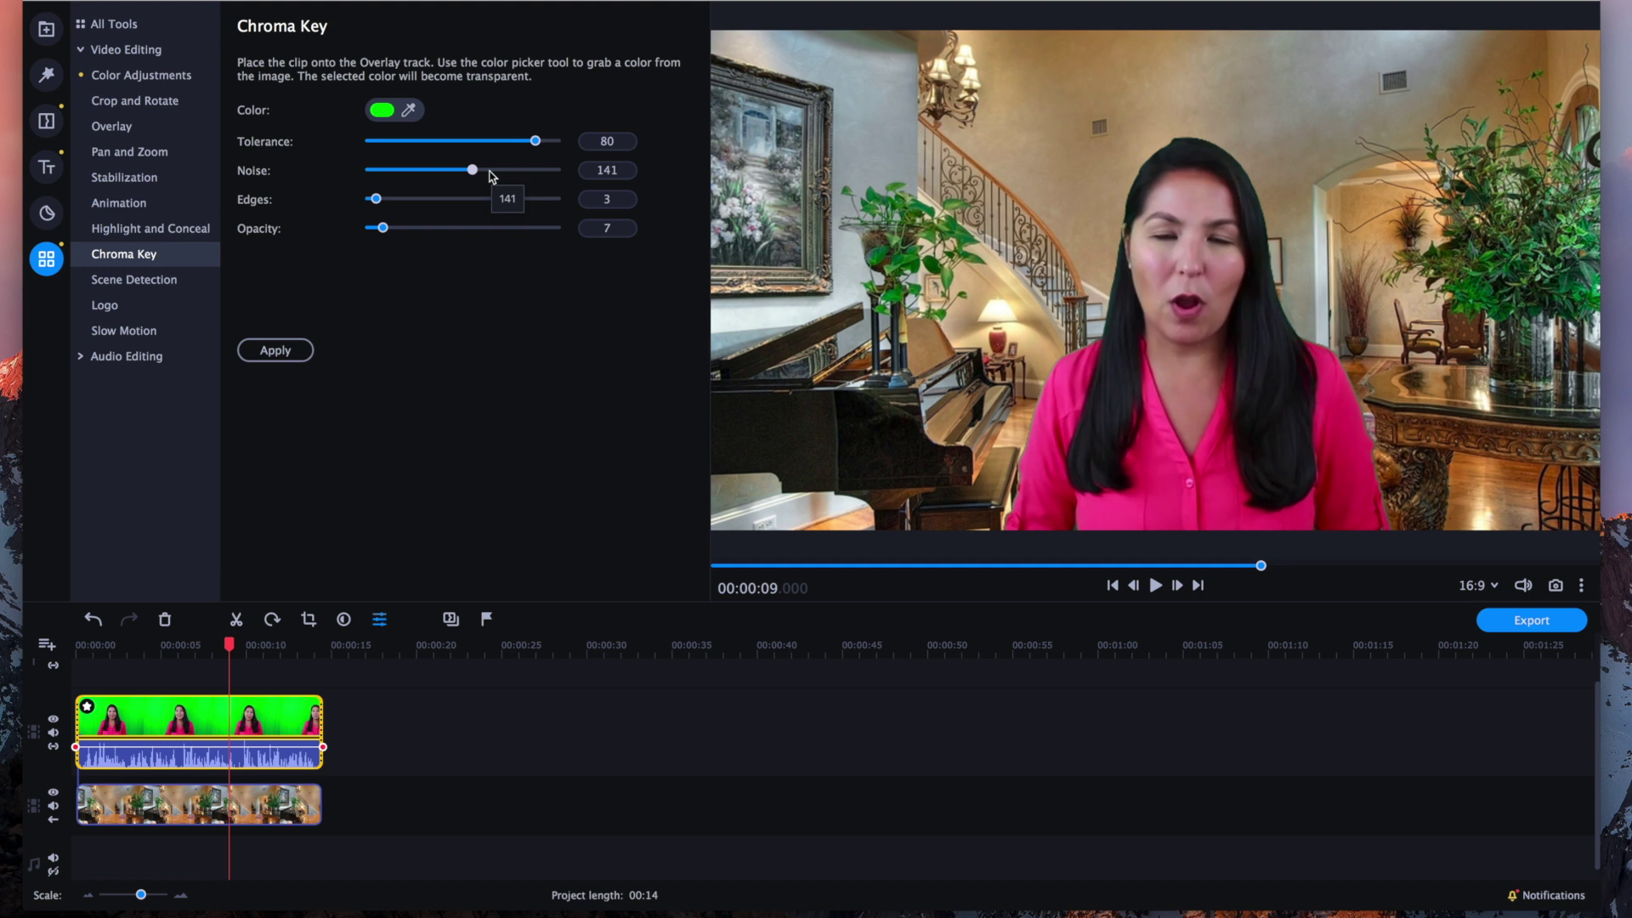
drag(474, 174, 384, 175)
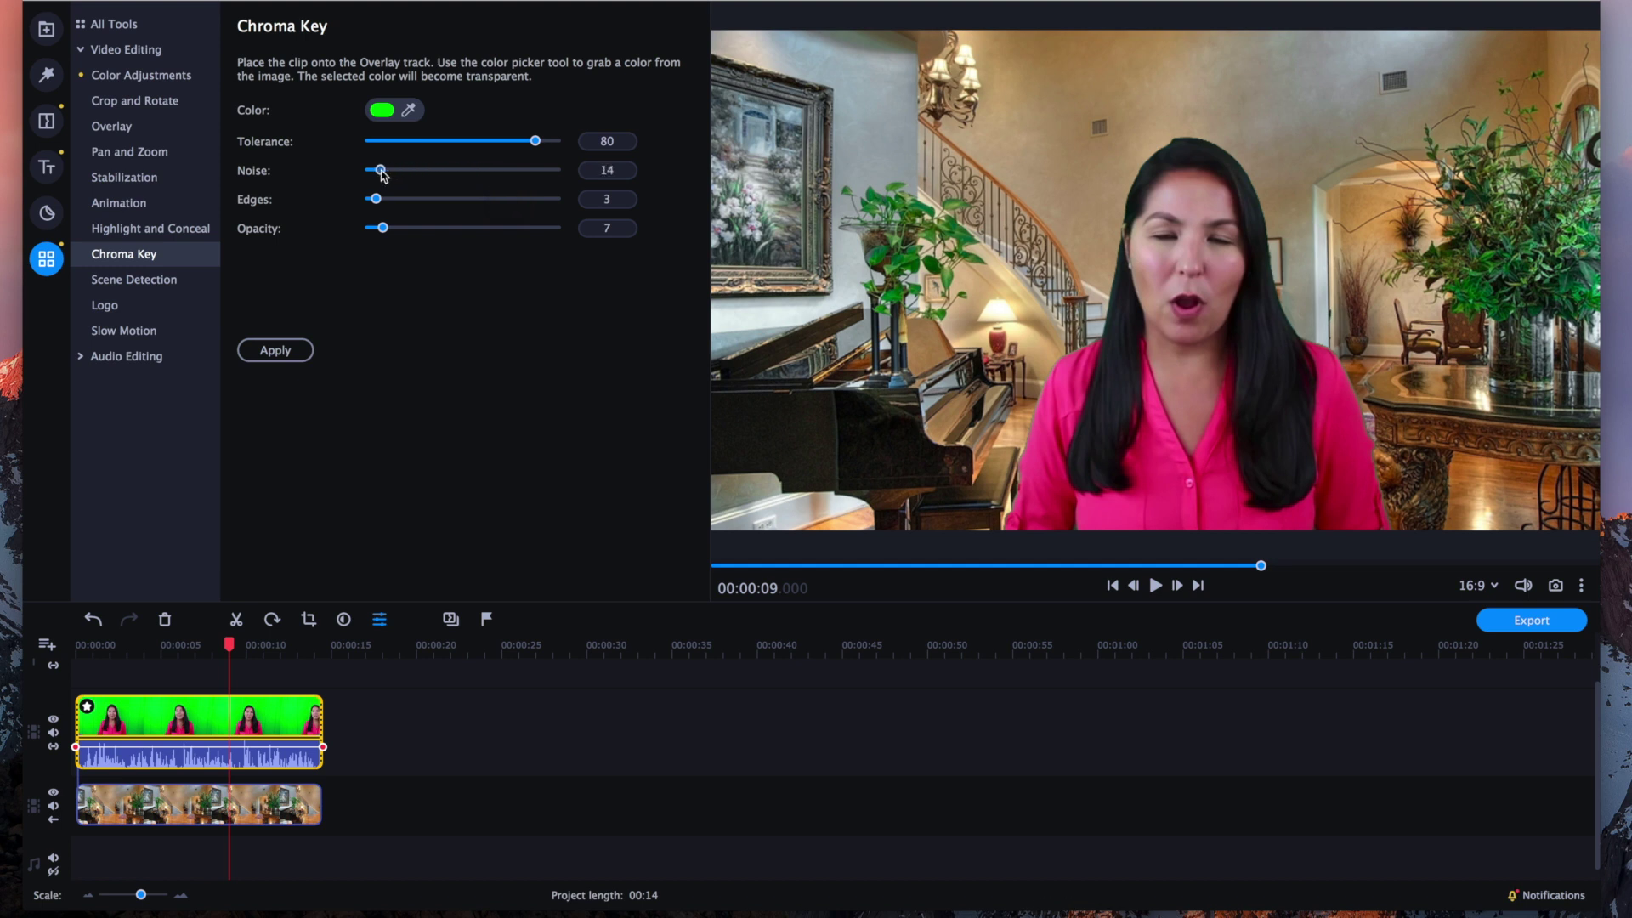
drag(382, 174, 428, 174)
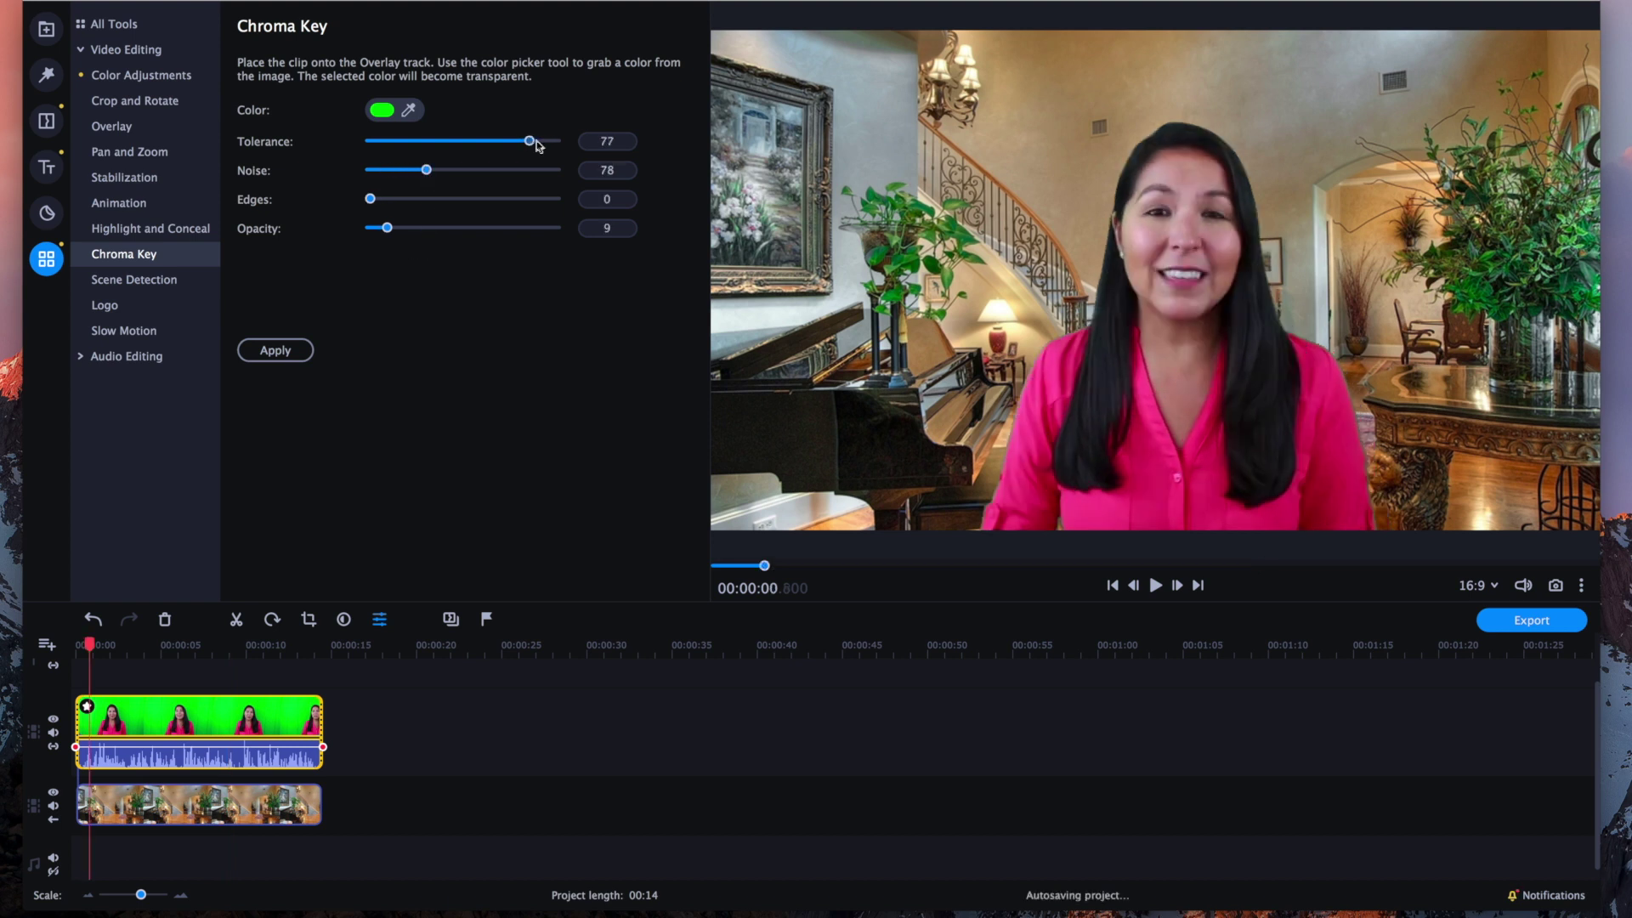
Fine-tune the Chroma Key to tolerance 82, noise 81 and opacity 10.
drag(536, 142, 539, 141)
drag(428, 172, 431, 174)
drag(388, 228, 391, 228)
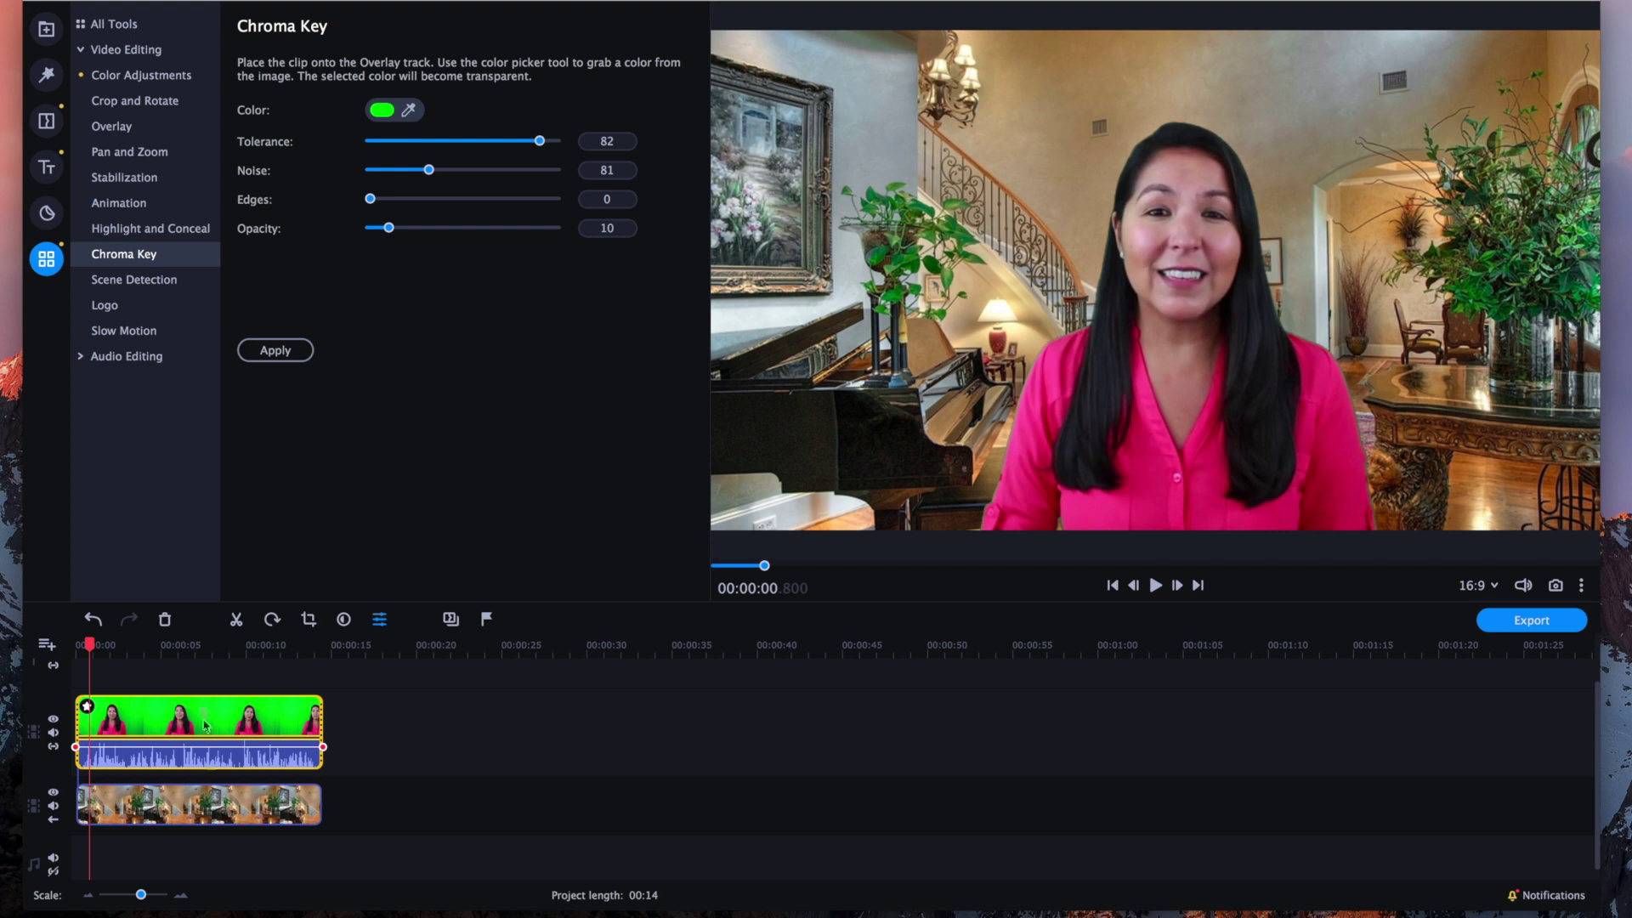
Deselect the overlay clip with the playhead back at the project start, and browse the featured titles.
click(187, 666)
click(77, 670)
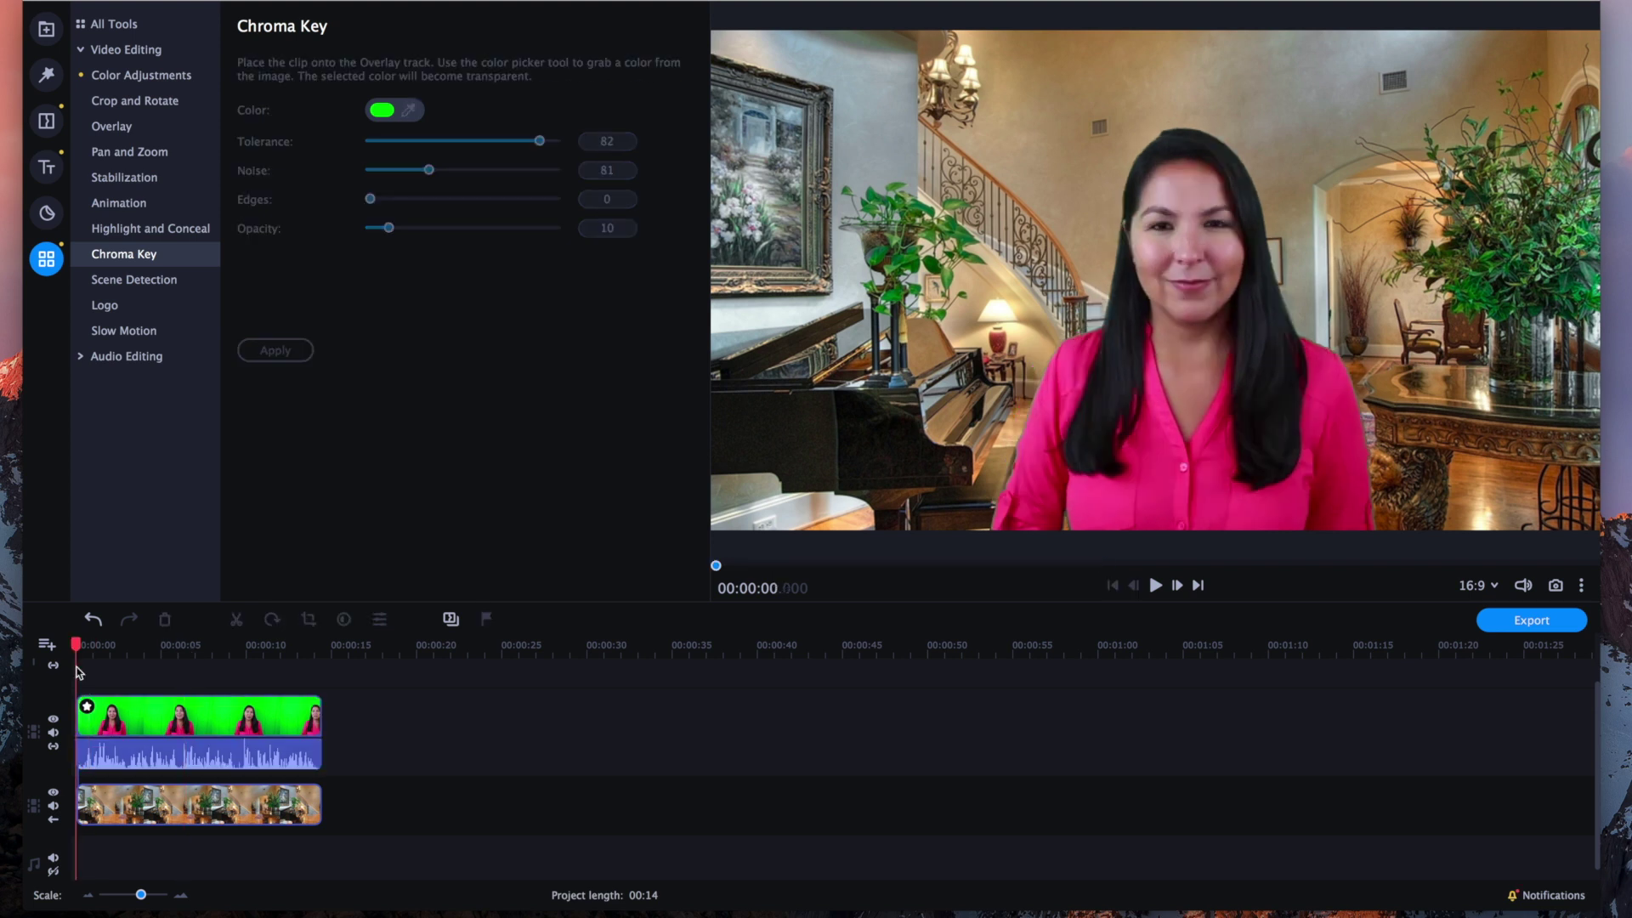
click(47, 169)
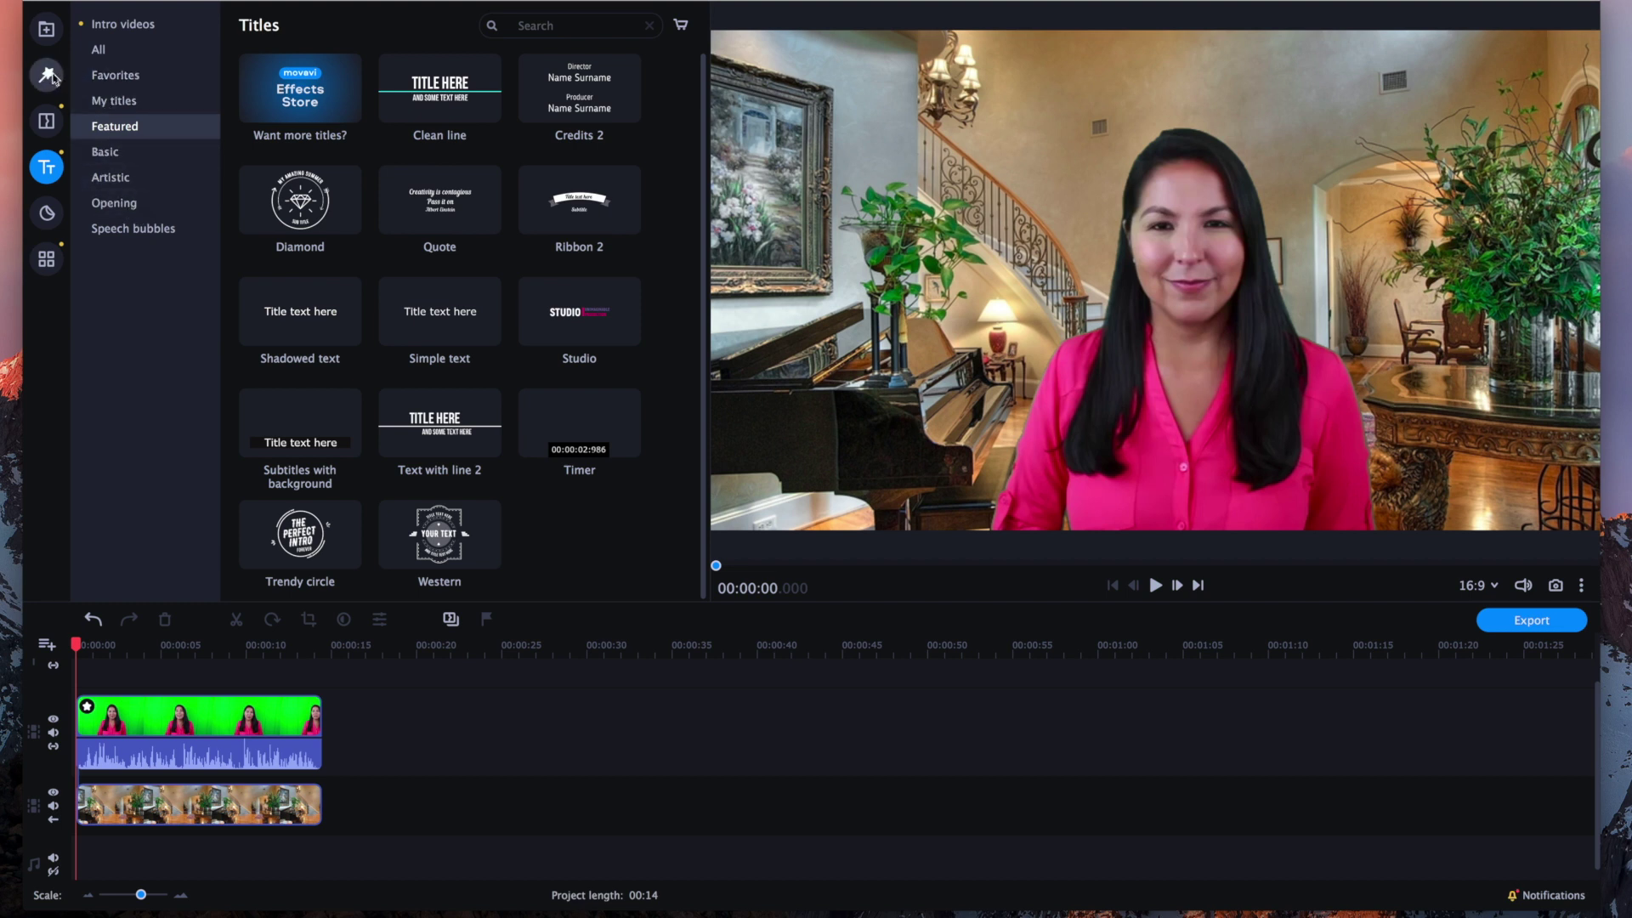
Scrub through the timeline and play it from the start to check the keyed clip against the new background.
click(200, 647)
drag(199, 646, 233, 646)
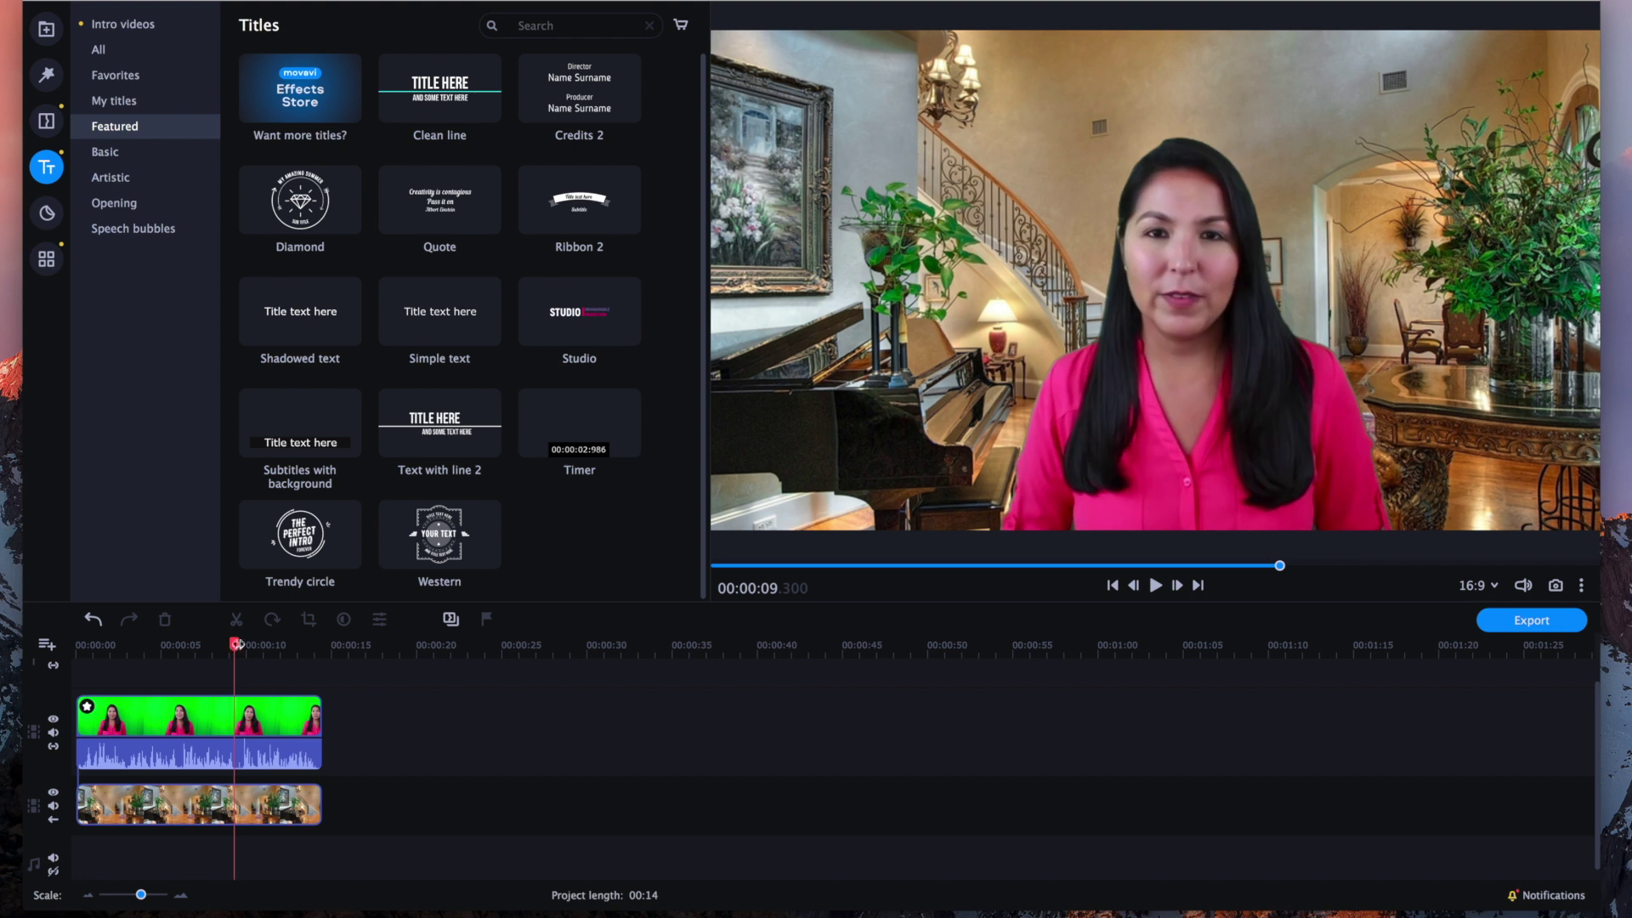
mouse_move(234, 644)
mouse_down()
mouse_move(255, 645)
mouse_move(204, 651)
mouse_up()
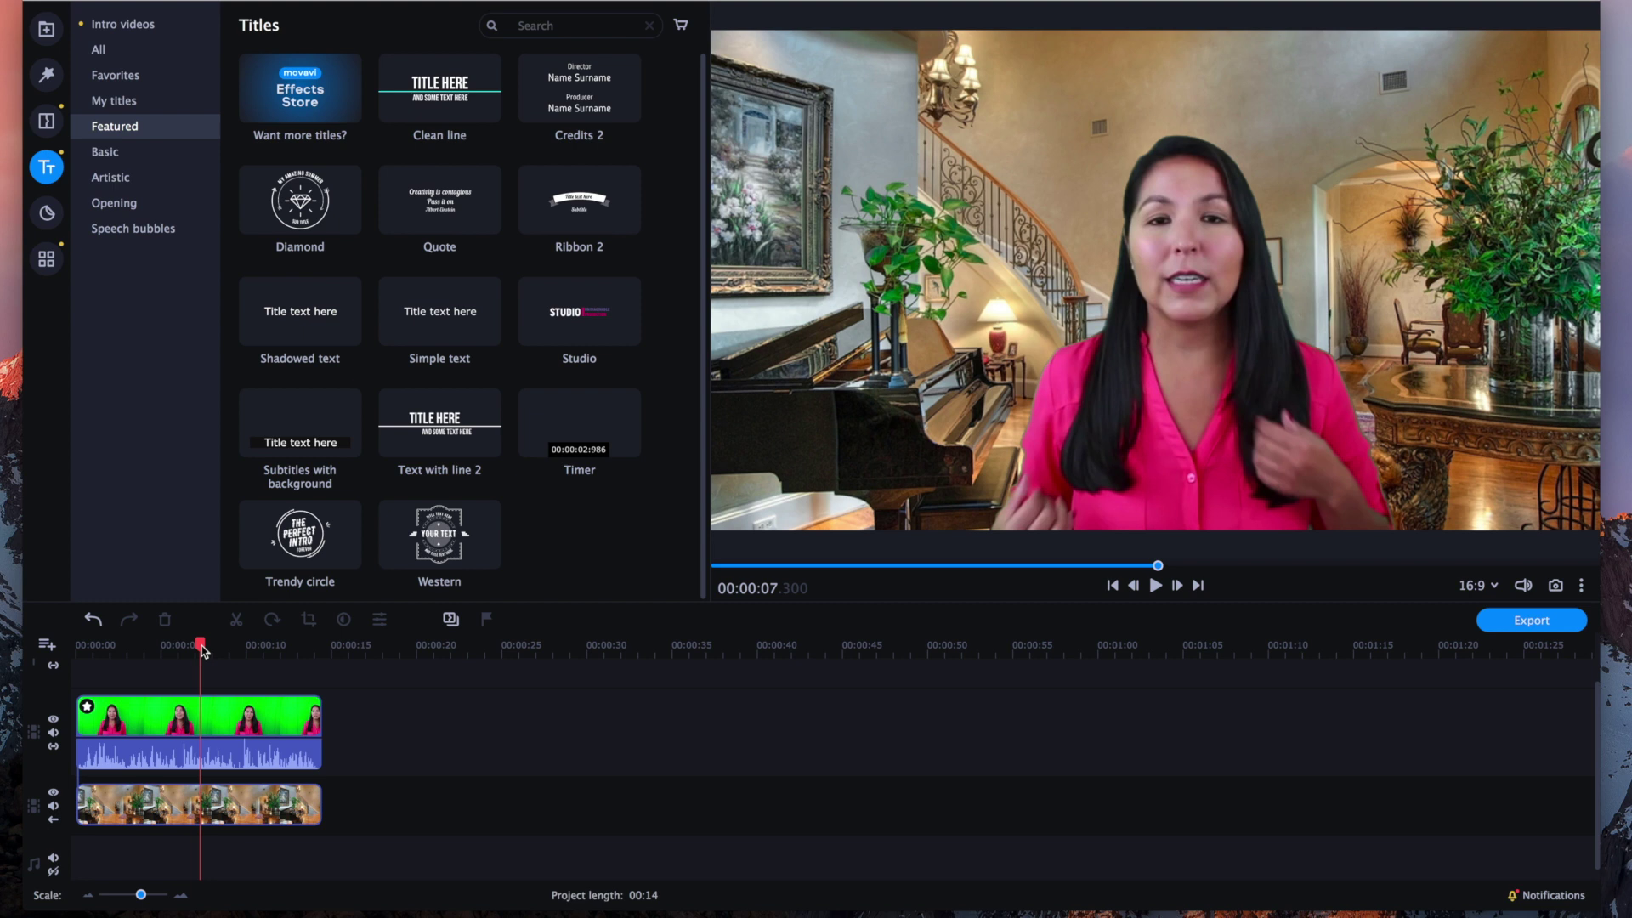
drag(204, 651, 72, 652)
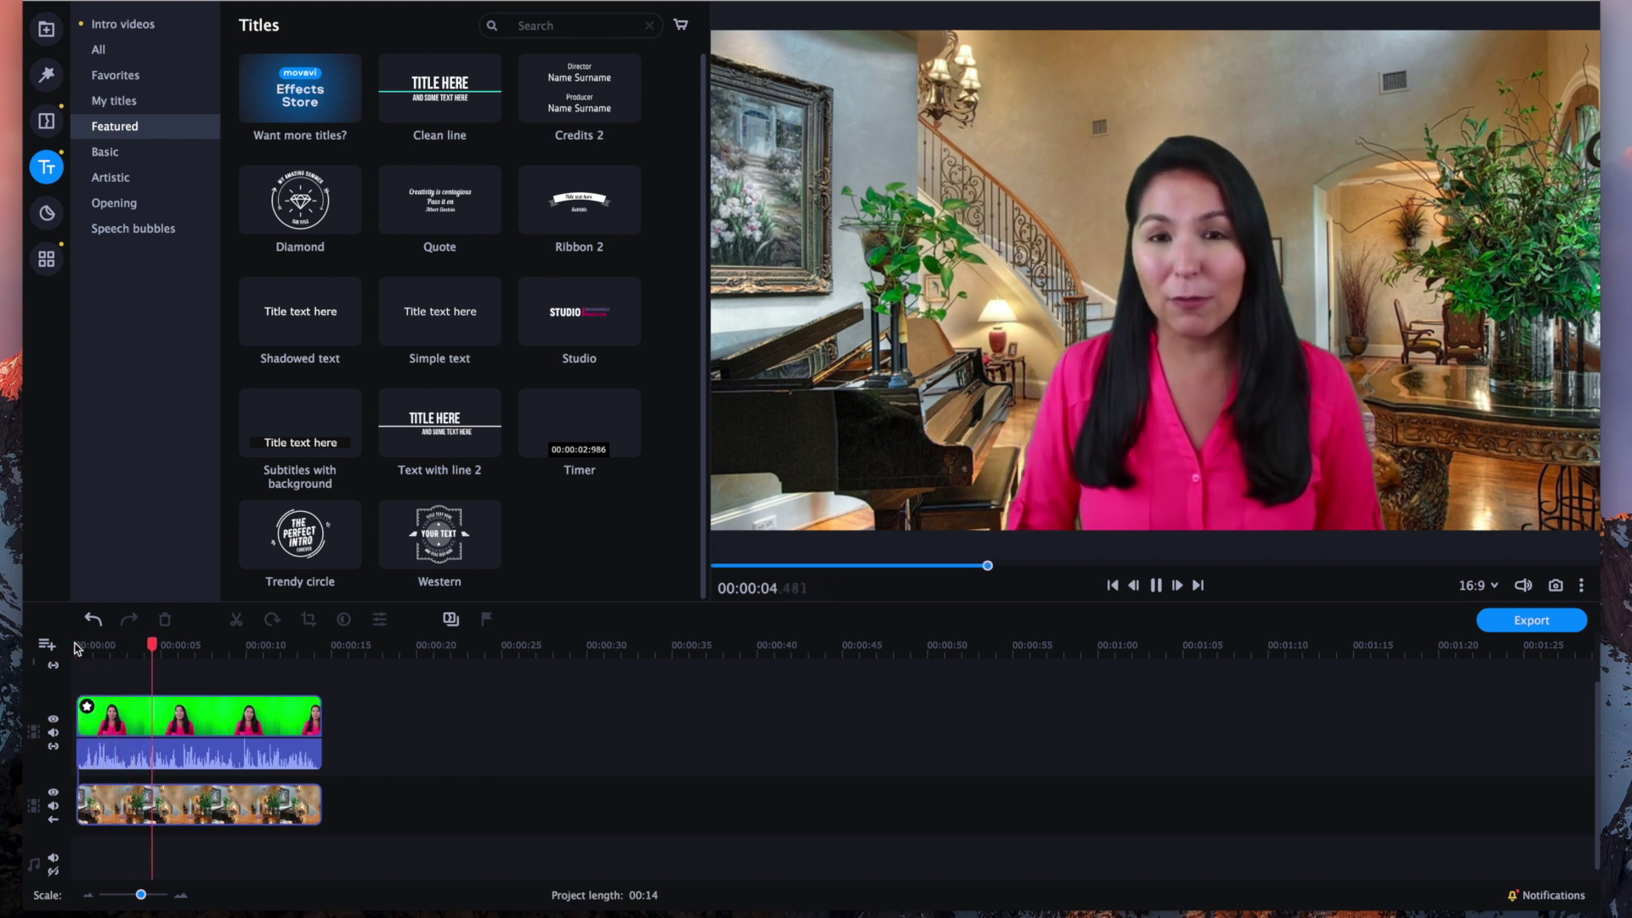
key(space)
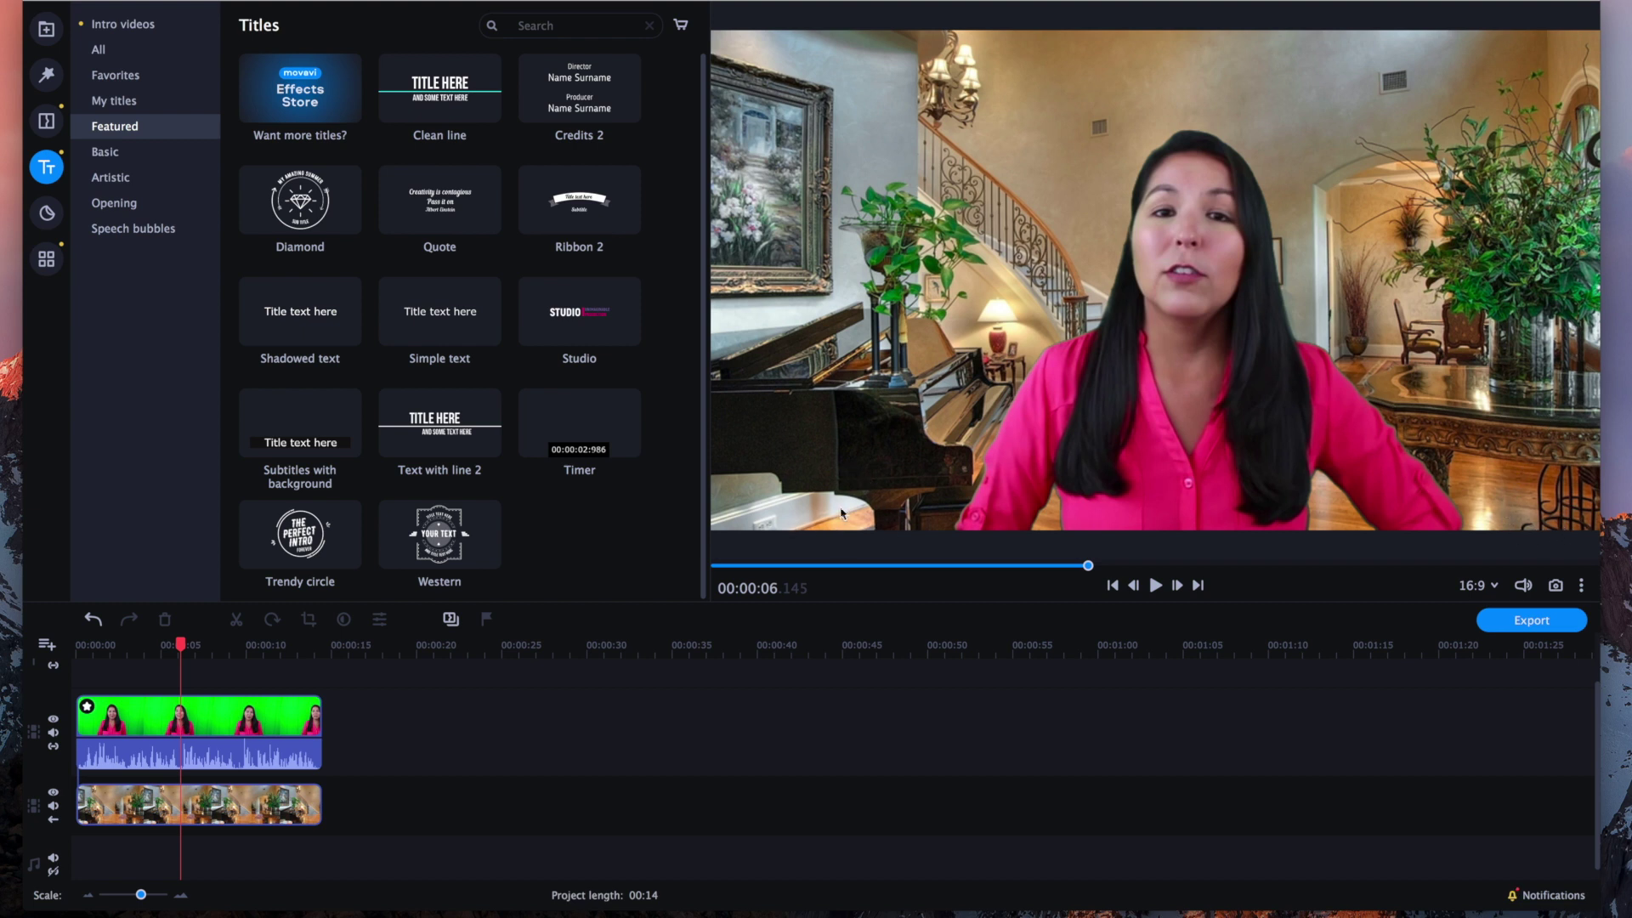
drag(180, 644, 255, 646)
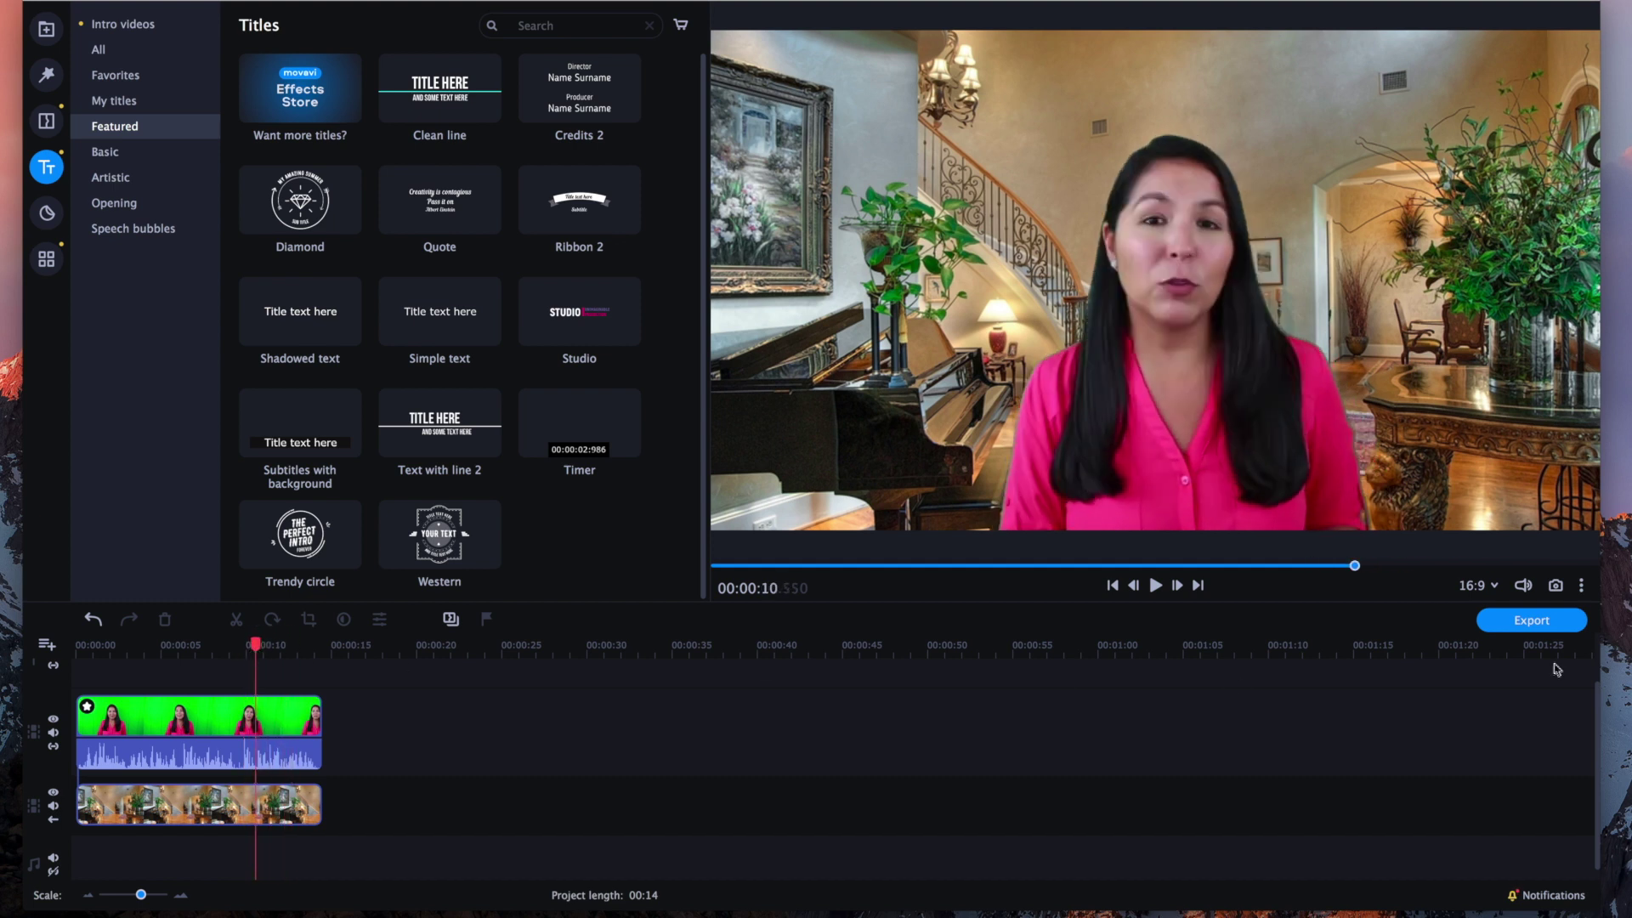